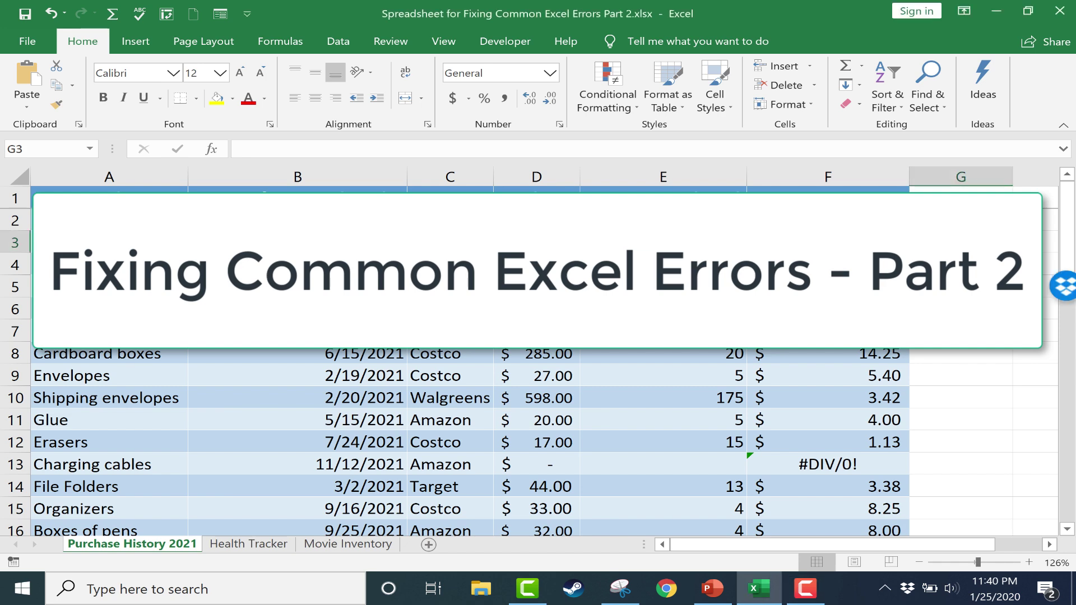
Step: Look over the Movie Inventory and Health Tracker sheets, then the #DIV/0! errors for Box of markers and Charging cables
{"action": "left_click", "coordinate": [289, 248]}
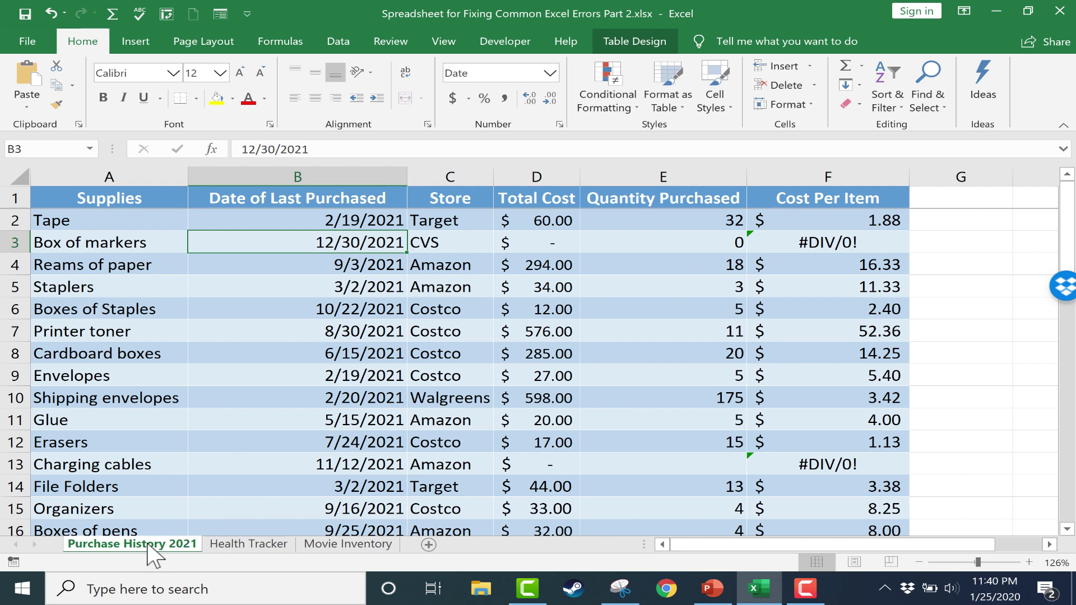
{"action": "left_click", "coordinate": [260, 543]}
{"action": "left_click", "coordinate": [361, 542]}
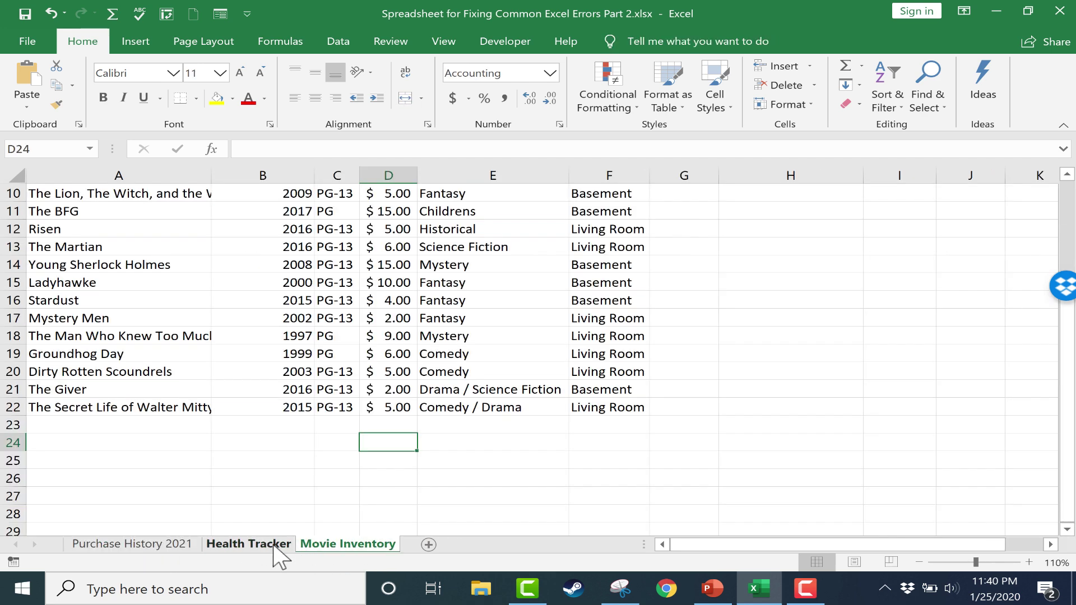
{"action": "left_click", "coordinate": [264, 544]}
{"action": "left_click", "coordinate": [166, 546]}
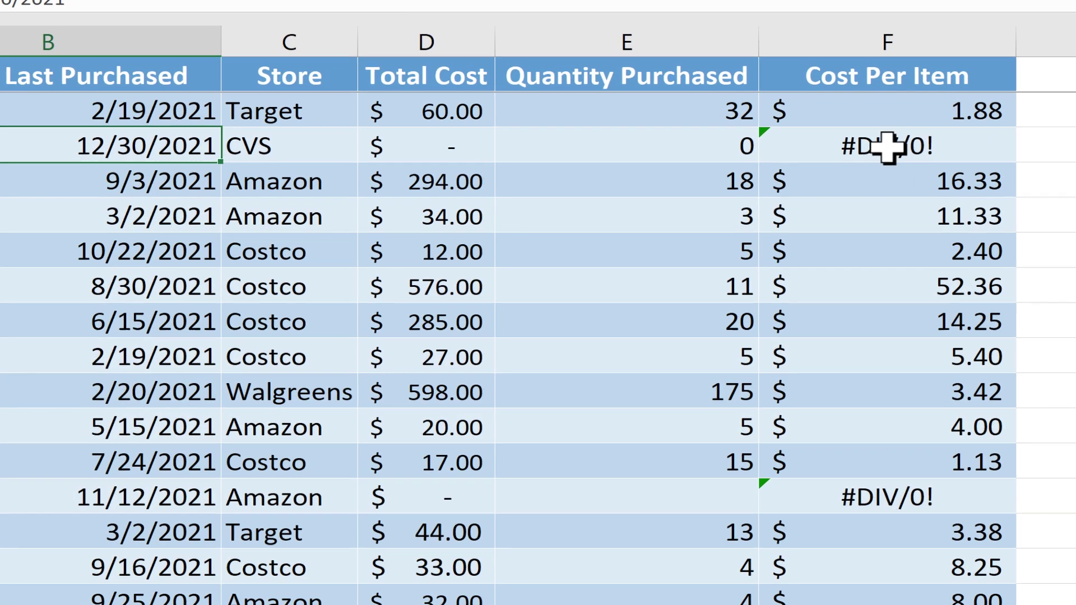
{"action": "left_click", "coordinate": [824, 243]}
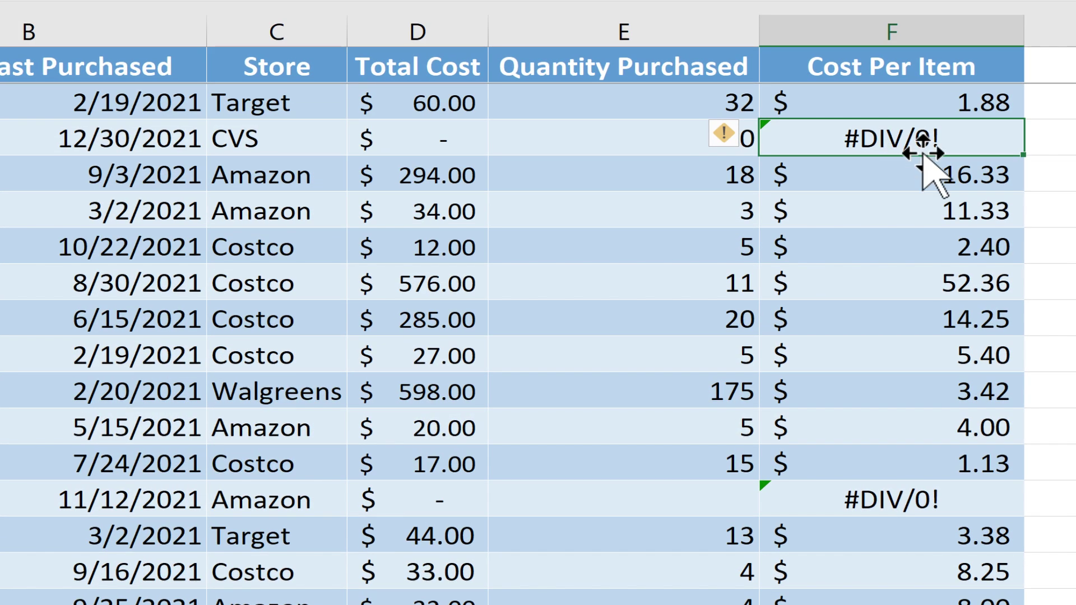
{"action": "left_click", "coordinate": [917, 498]}
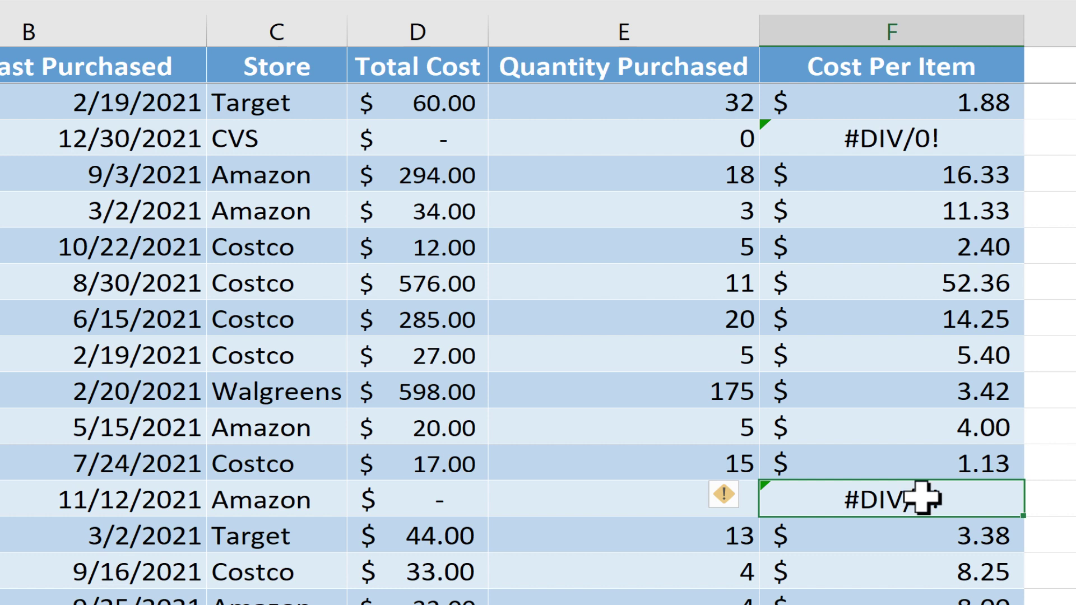
{"action": "left_click", "coordinate": [878, 132]}
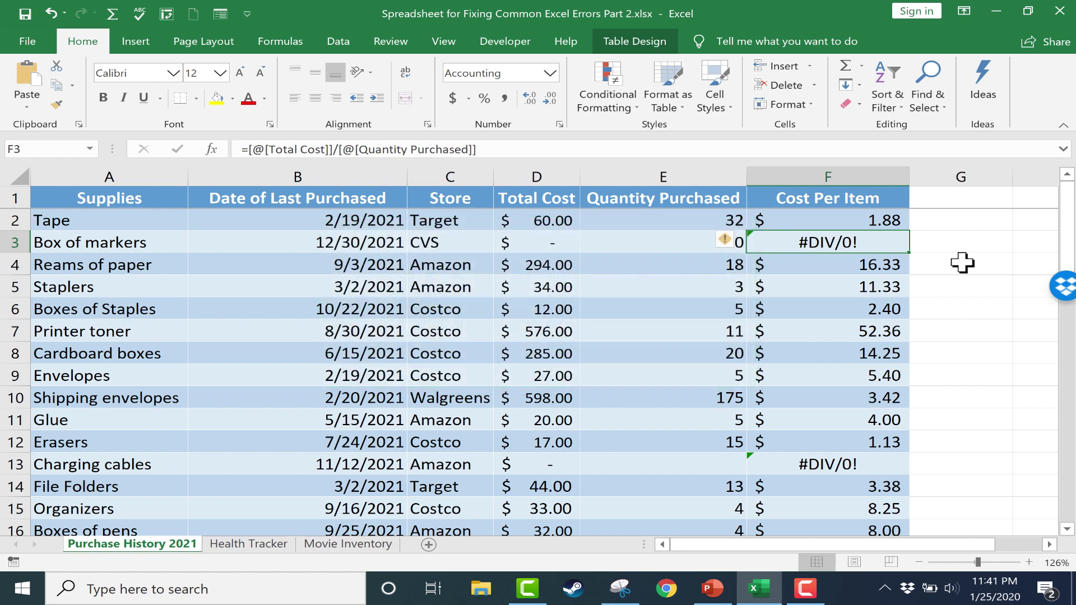
Step: Start a =sum formula in empty cell G4 beside Cost Per Item
{"action": "left_click", "coordinate": [962, 263]}
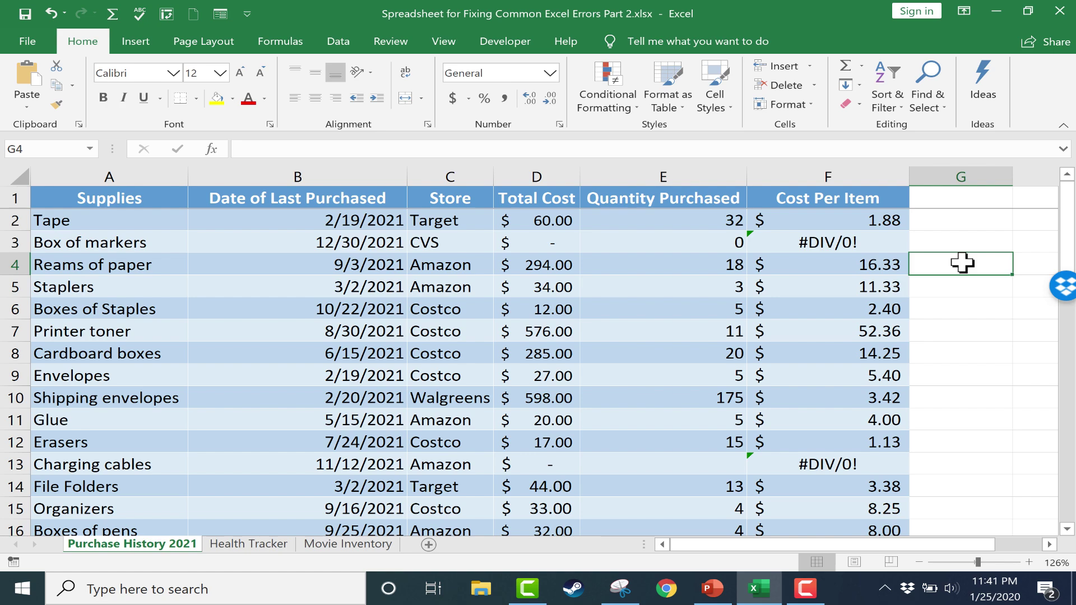
{"action": "type", "text": "="}
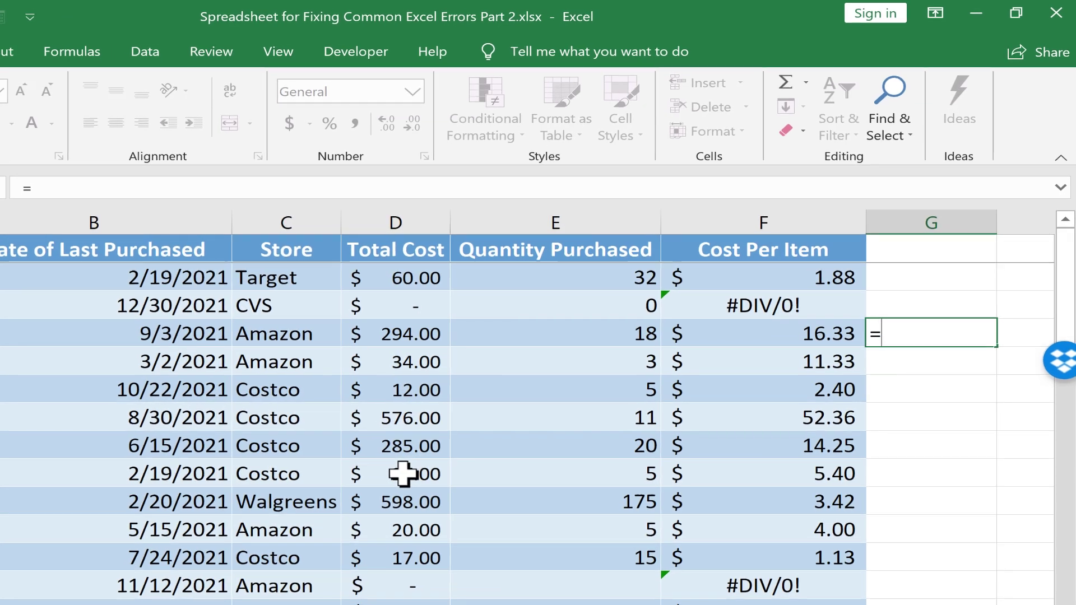
{"action": "scroll", "coordinate": [402, 474], "scroll_direction": "down", "scroll_amount": 4}
{"action": "scroll", "coordinate": [401, 474], "scroll_direction": "up", "scroll_amount": 3}
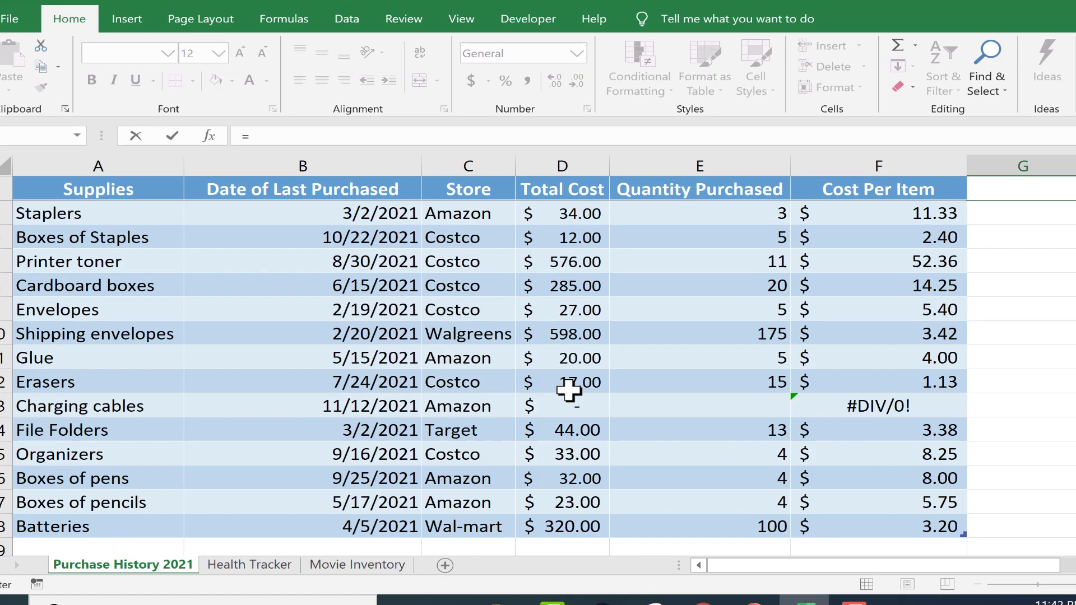
{"action": "scroll", "coordinate": [569, 390], "scroll_direction": "up", "scroll_amount": 1}
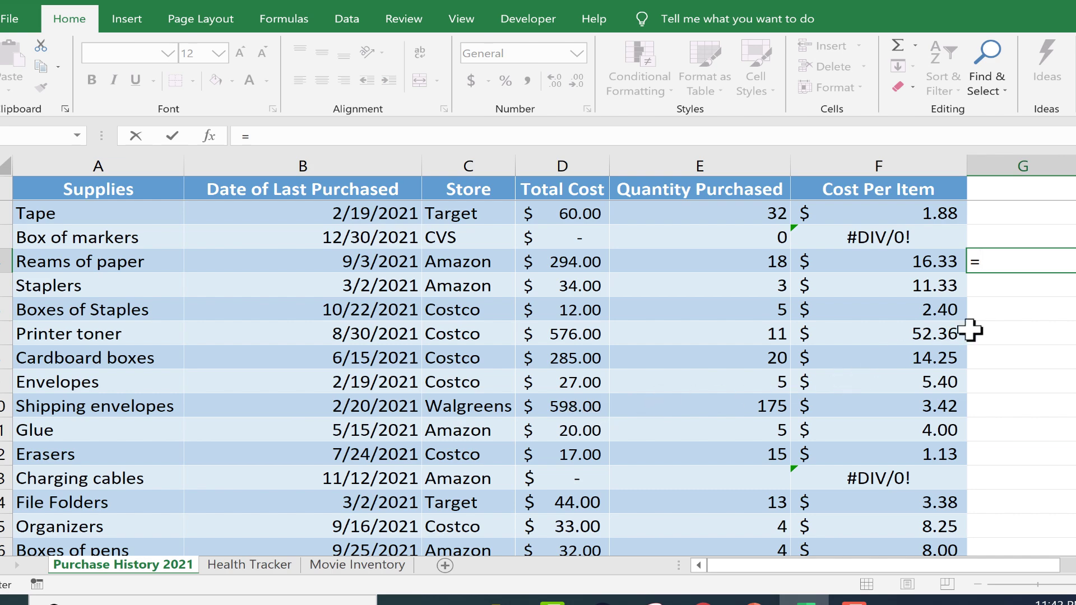
{"action": "key", "text": "Escape"}
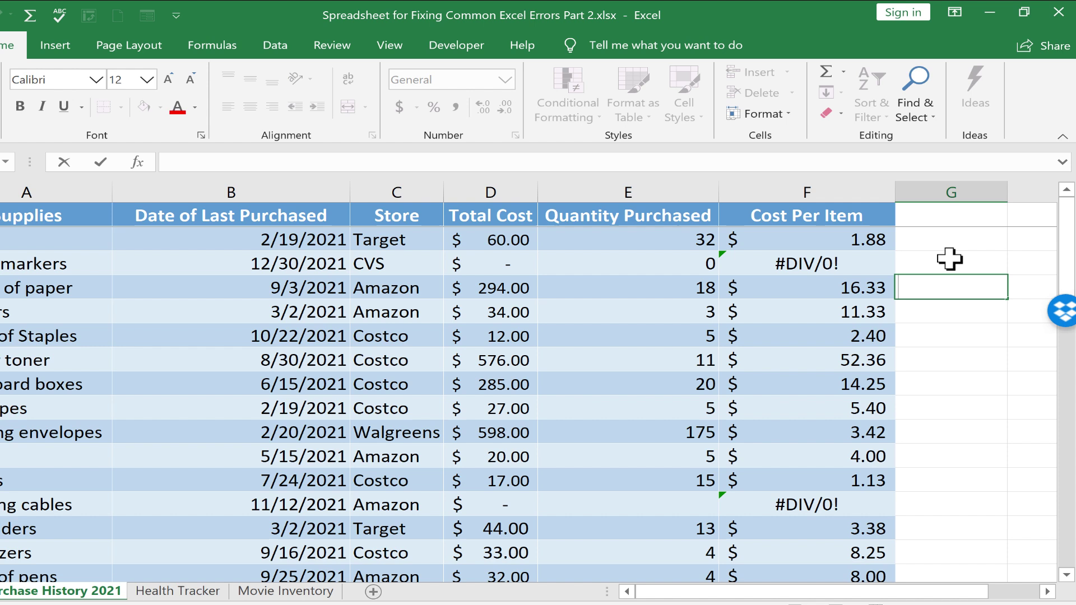
{"action": "double_click", "coordinate": [959, 284]}
{"action": "type", "text": "="}
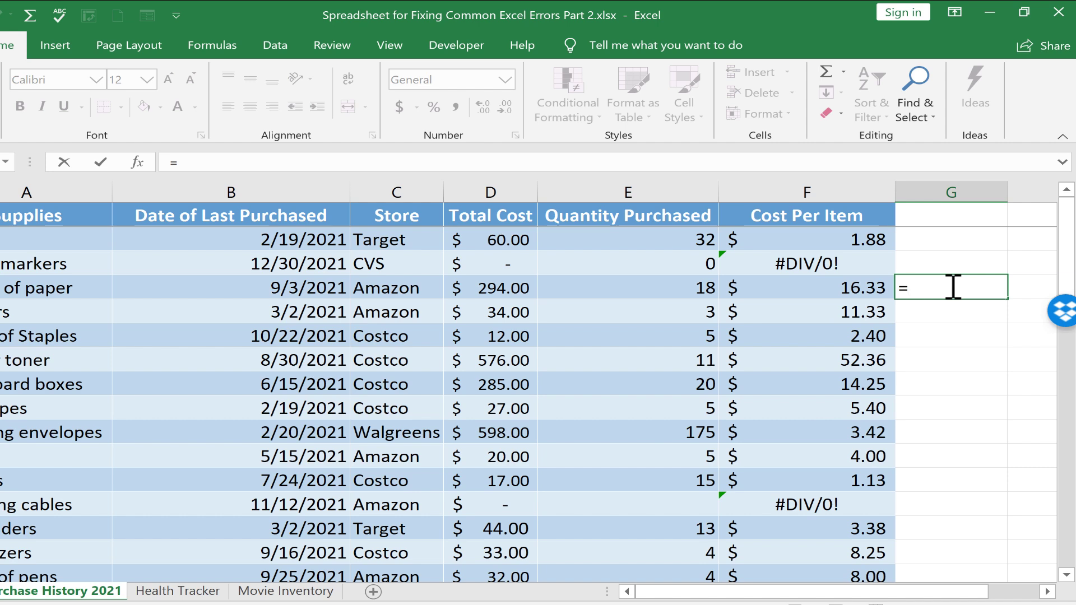
{"action": "type", "text": "sum"}
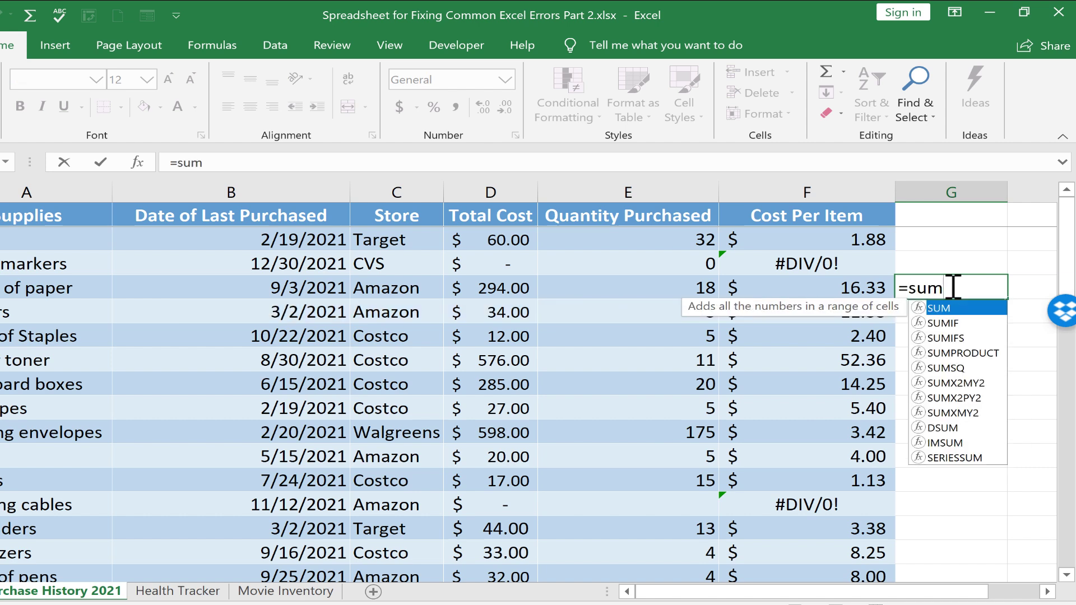
Step: Build =sum(D2:D9 D12:D18) in G4, separating the two Total Cost ranges with only a space
{"action": "key", "text": "Escape"}
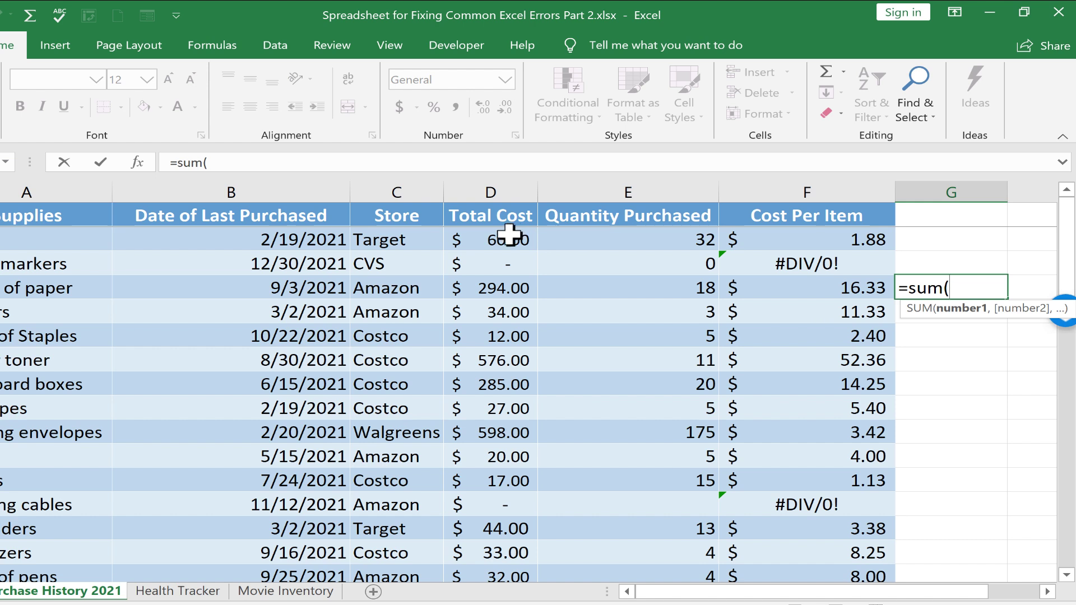
{"action": "left_click_drag", "start_coordinate": [509, 235], "coordinate": [497, 408]}
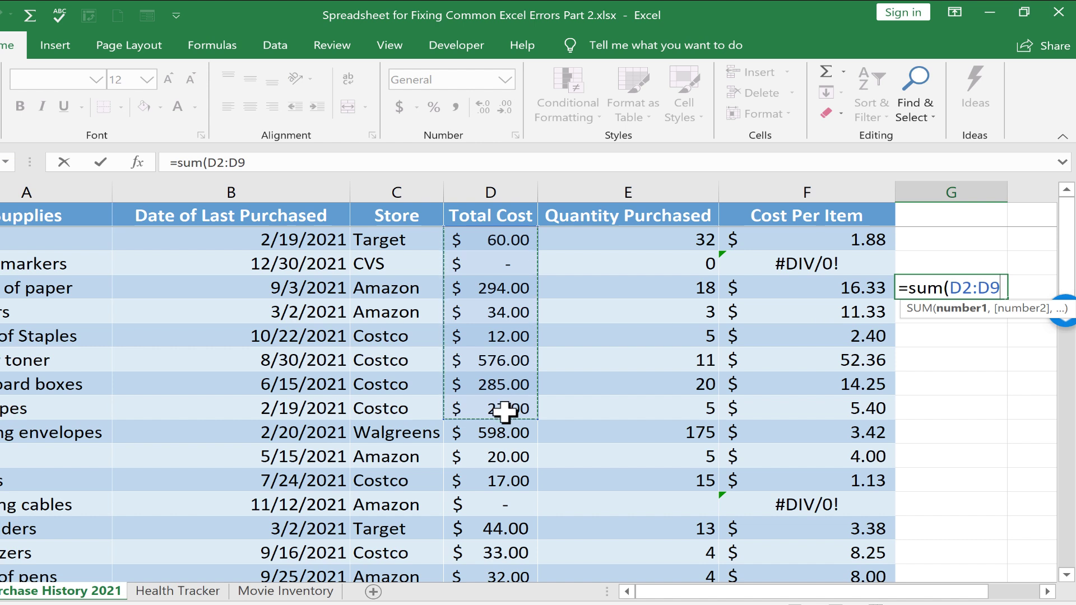
{"action": "left_click", "coordinate": [505, 412]}
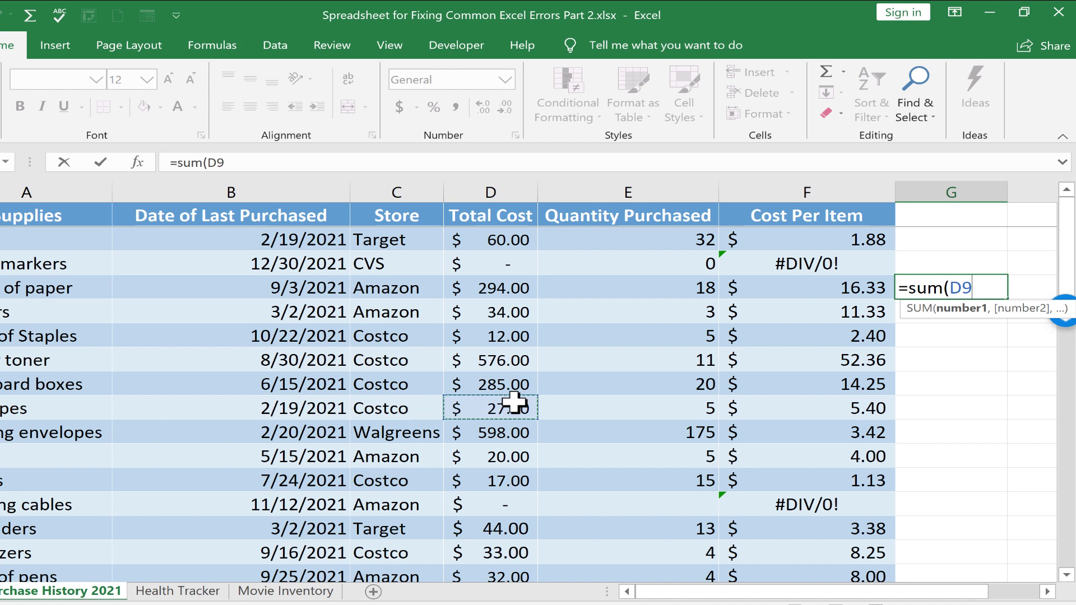
{"action": "key", "text": "ctrl+z"}
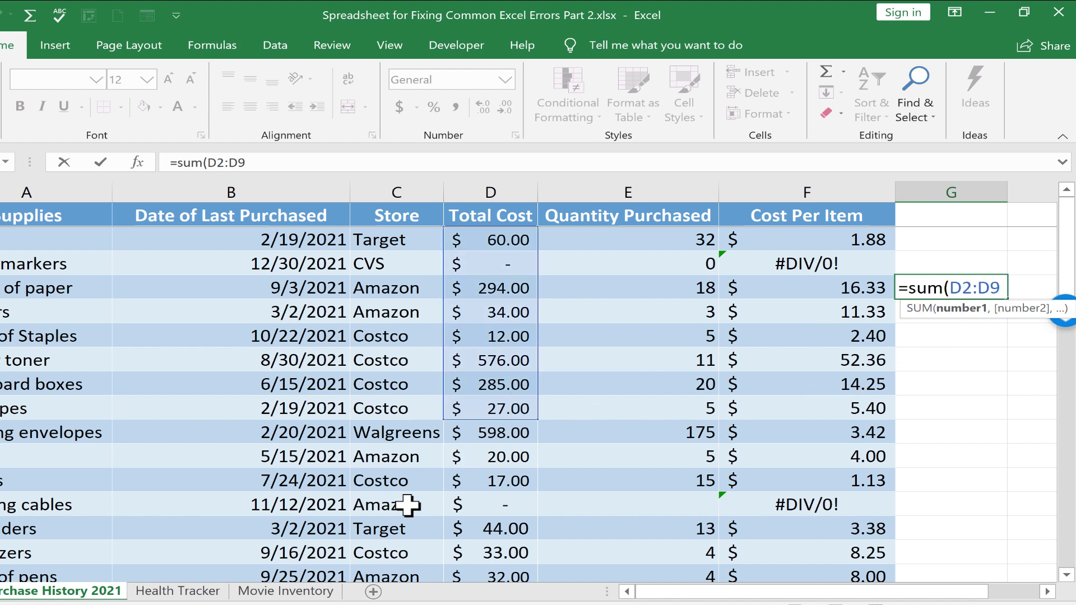
{"action": "left_click_drag", "start_coordinate": [490, 482], "coordinate": [499, 529]}
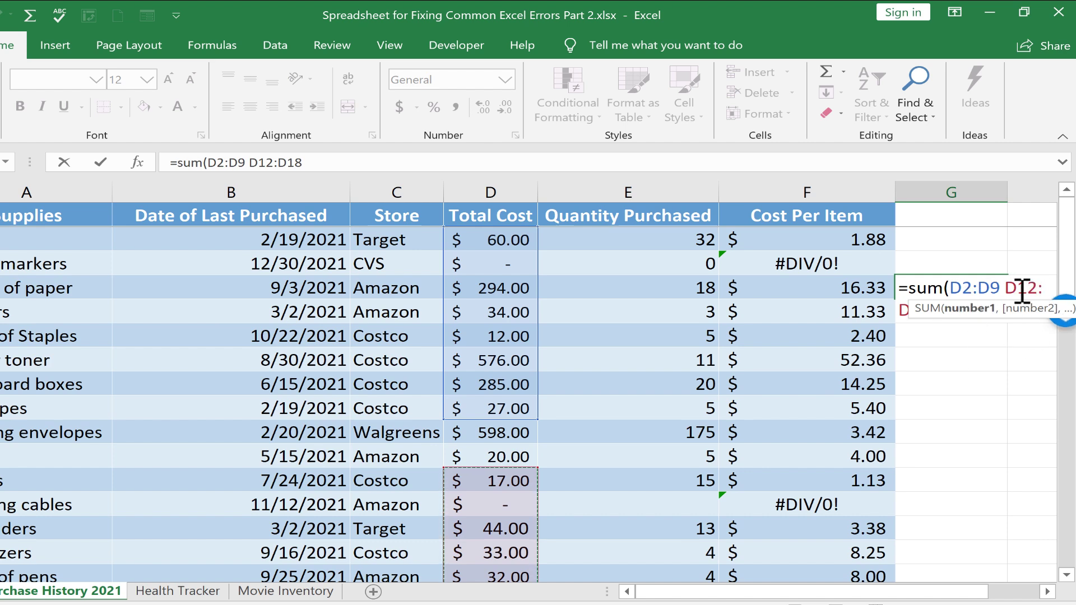
Step: Enter =SUM(D2:D9 D12:D18) in G4, getting #NULL!, and reopen it to review both ranges
{"action": "key", "text": "Return"}
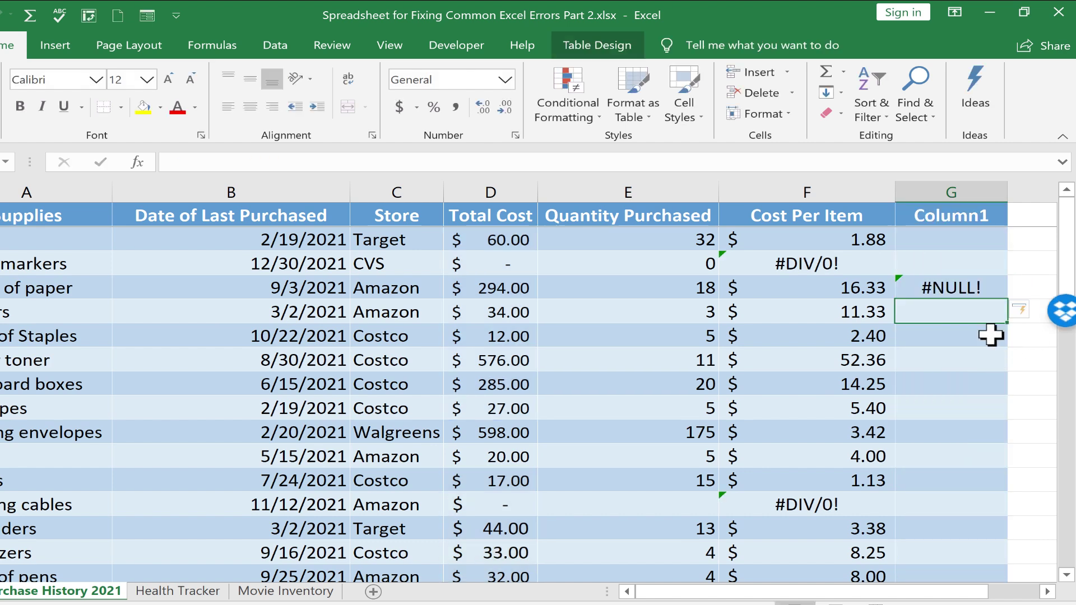
{"action": "left_click_drag", "start_coordinate": [885, 592], "coordinate": [930, 596]}
{"action": "double_click", "coordinate": [783, 289]}
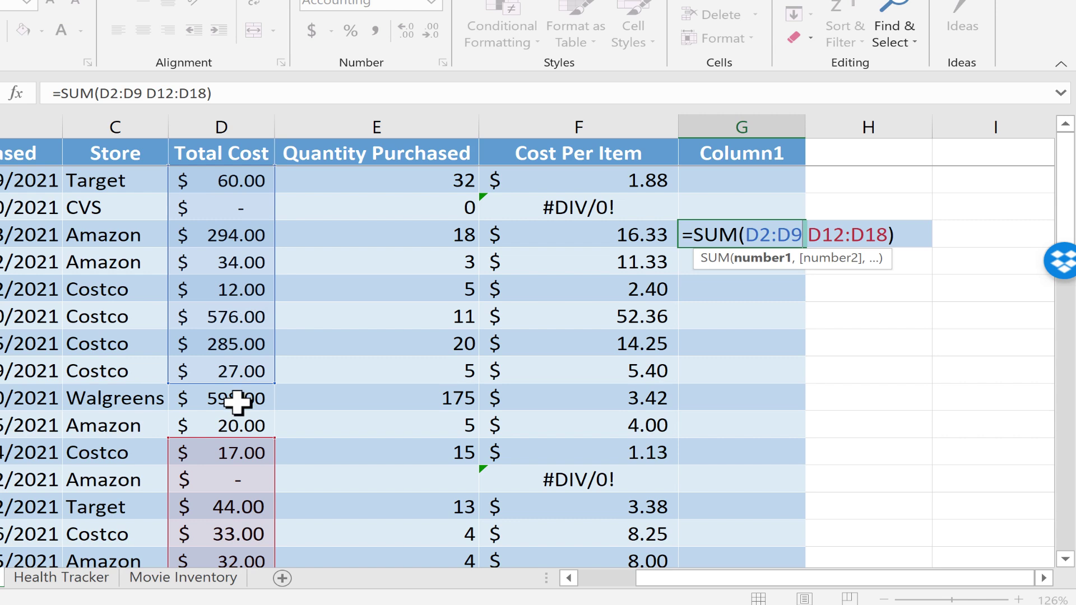
{"action": "scroll", "coordinate": [229, 364], "scroll_direction": "down", "scroll_amount": 2}
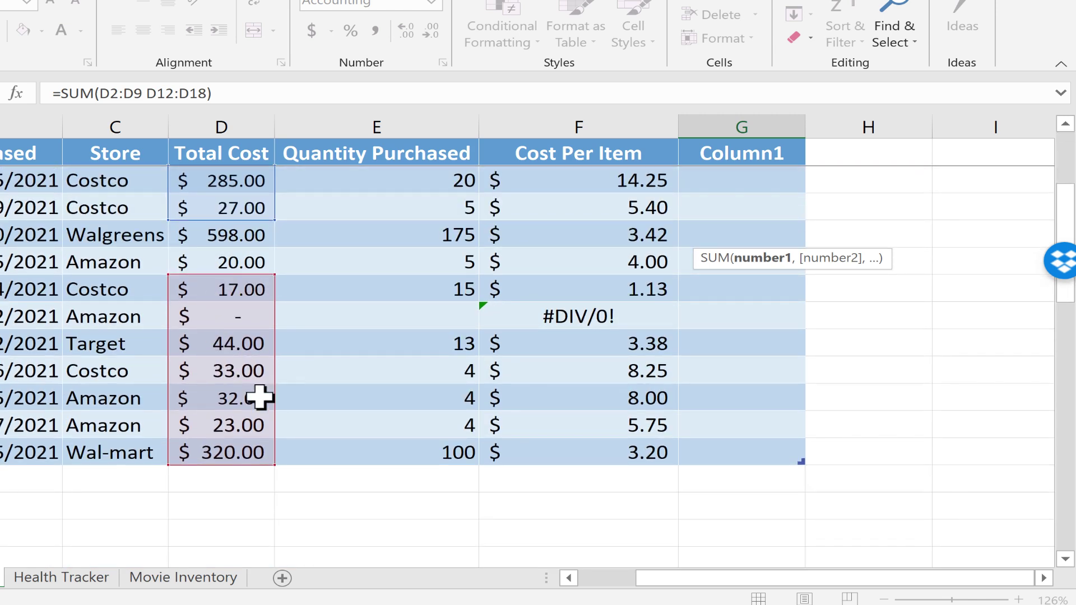
{"action": "scroll", "coordinate": [222, 383], "scroll_direction": "up", "scroll_amount": 2}
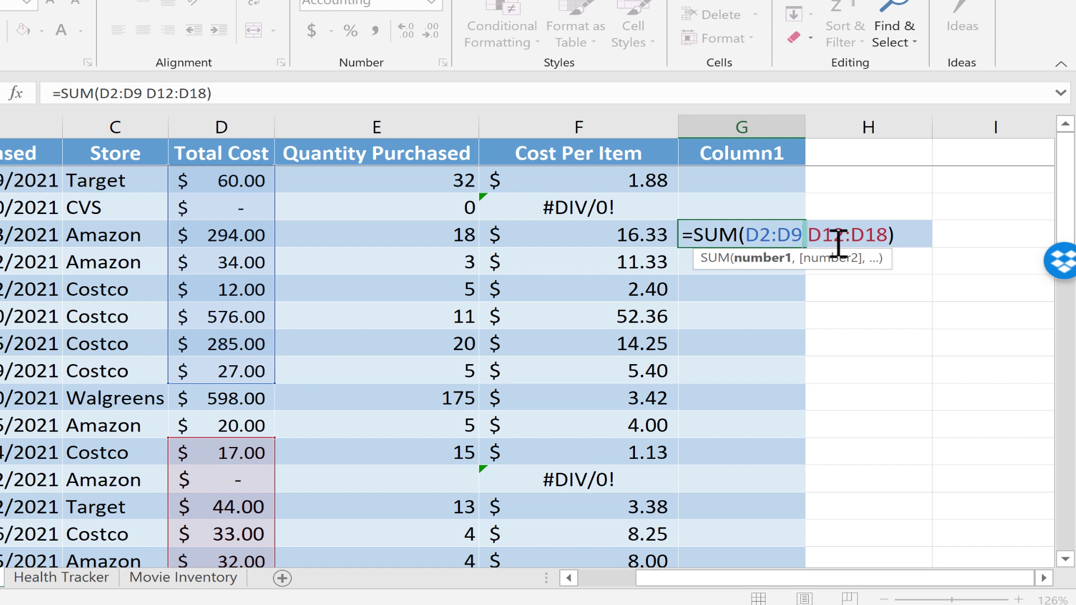
{"action": "key", "text": "Return"}
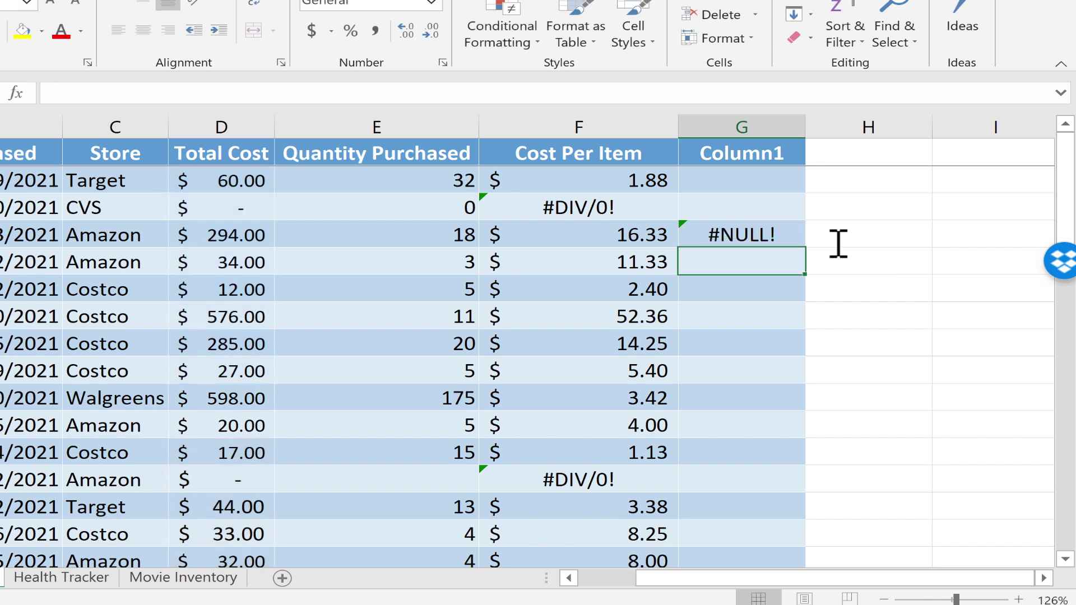
{"action": "double_click", "coordinate": [779, 235]}
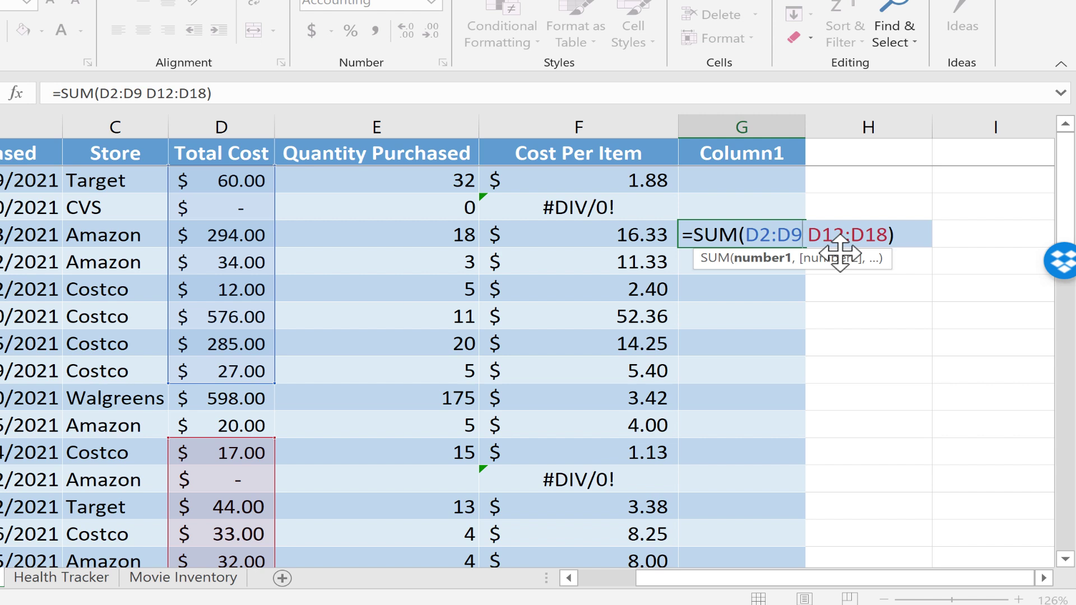
Step: Put a comma between the ranges, entering =SUM(D2:D9,D12:D18), and review the resulting total
{"action": "type", "text": ","}
{"action": "key", "text": "Return"}
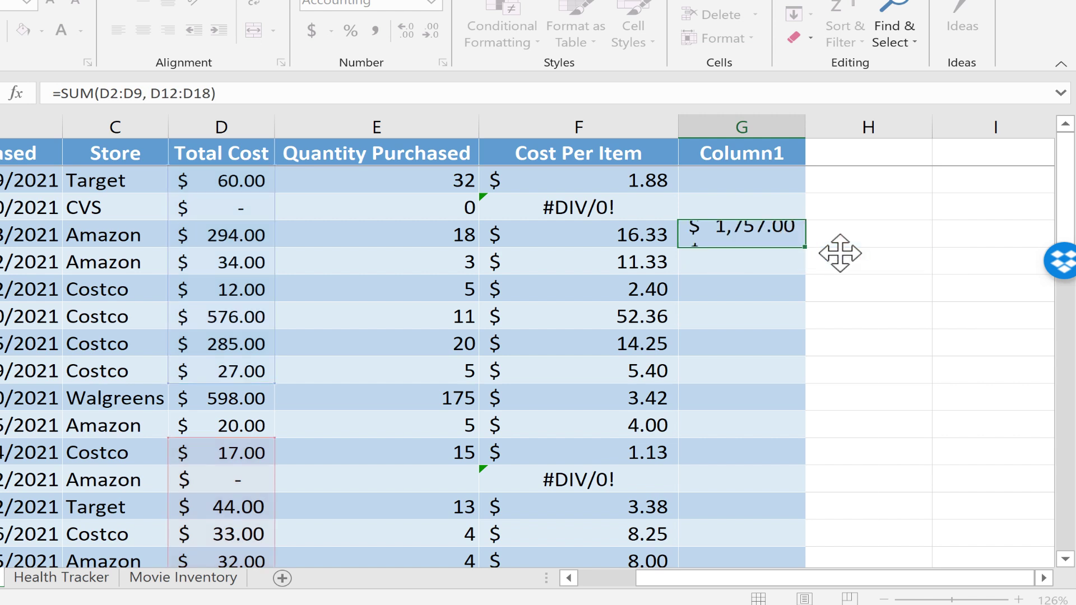
{"action": "double_click", "coordinate": [759, 234]}
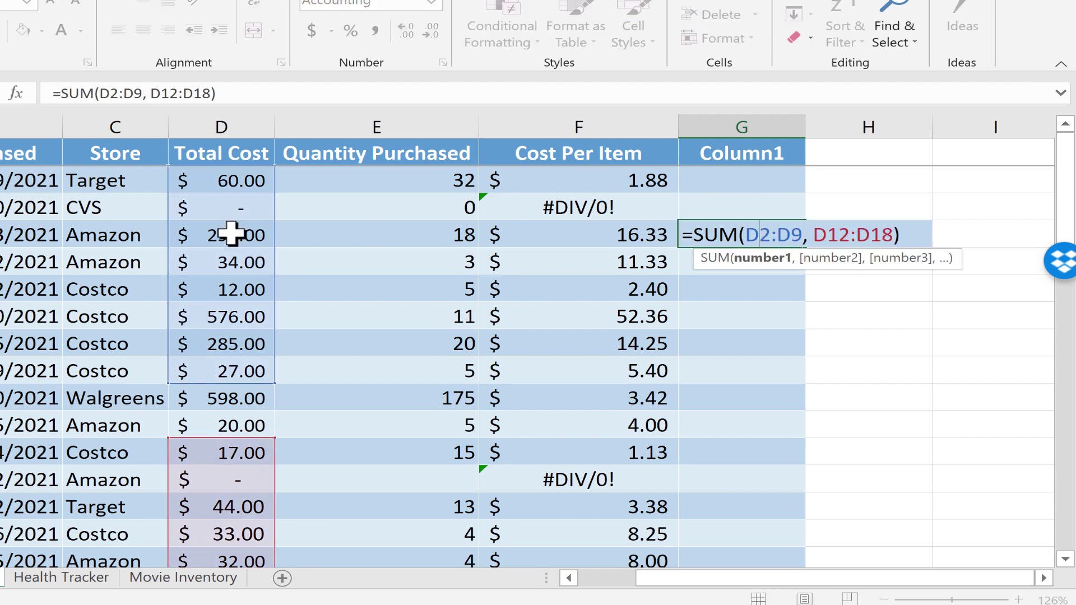
{"action": "scroll", "coordinate": [214, 391], "scroll_direction": "down", "scroll_amount": 2}
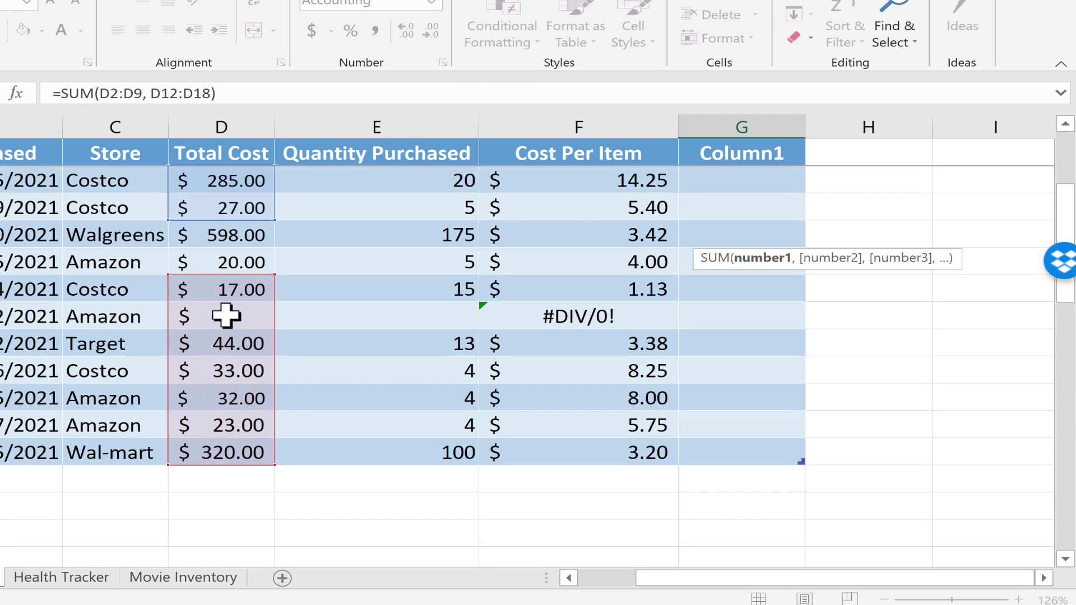
{"action": "scroll", "coordinate": [262, 392], "scroll_direction": "up", "scroll_amount": 2}
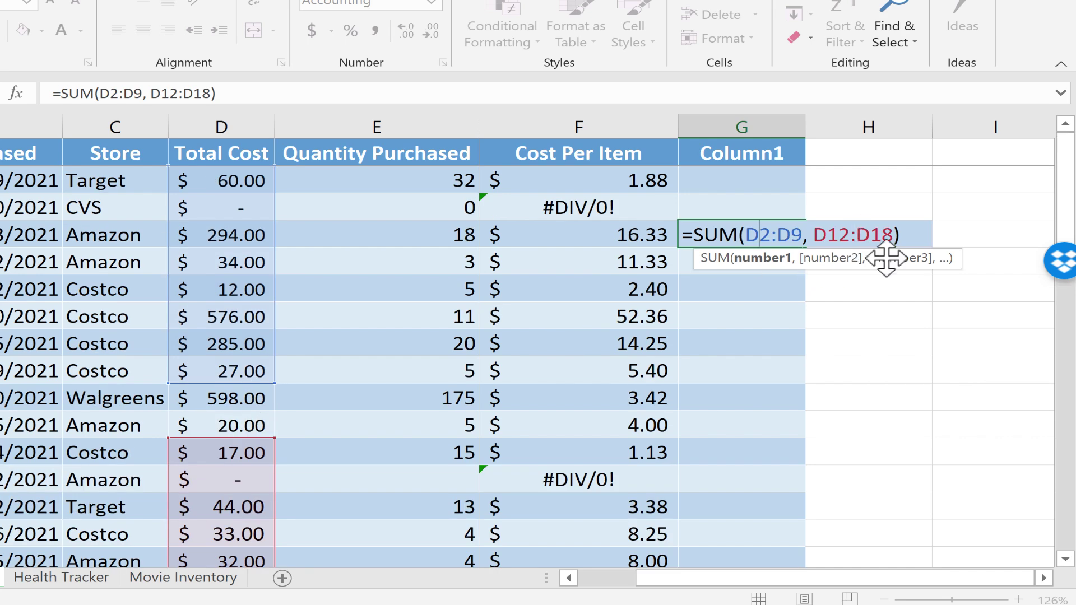
{"action": "key", "text": "Escape"}
{"action": "key", "text": "Return"}
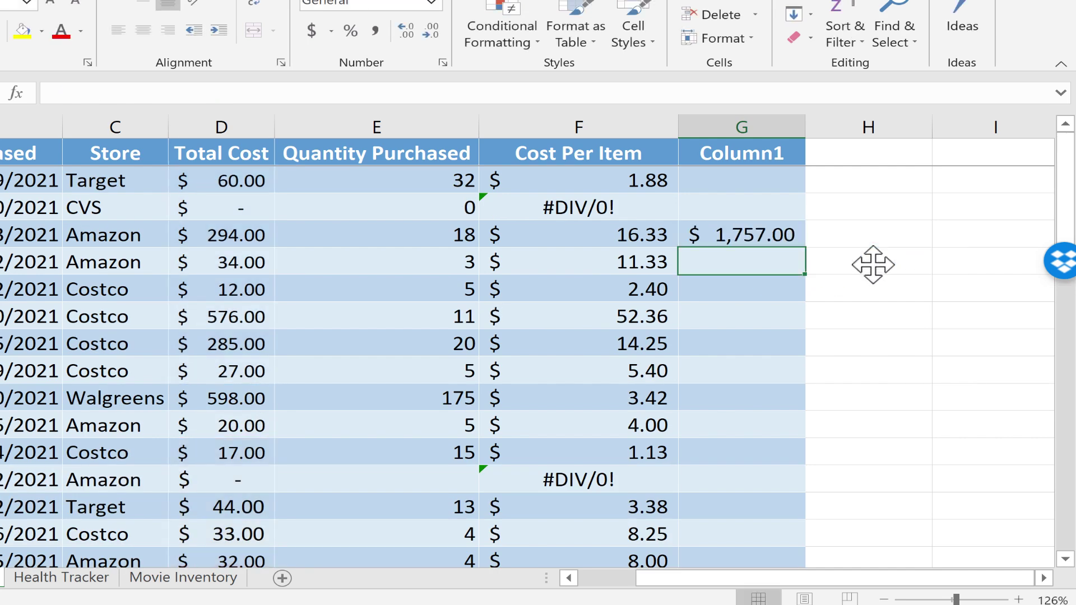
Step: Undo back to #NULL!, then replace the space between D9 and D12 with a comma again
{"action": "key", "text": "ctrl+z"}
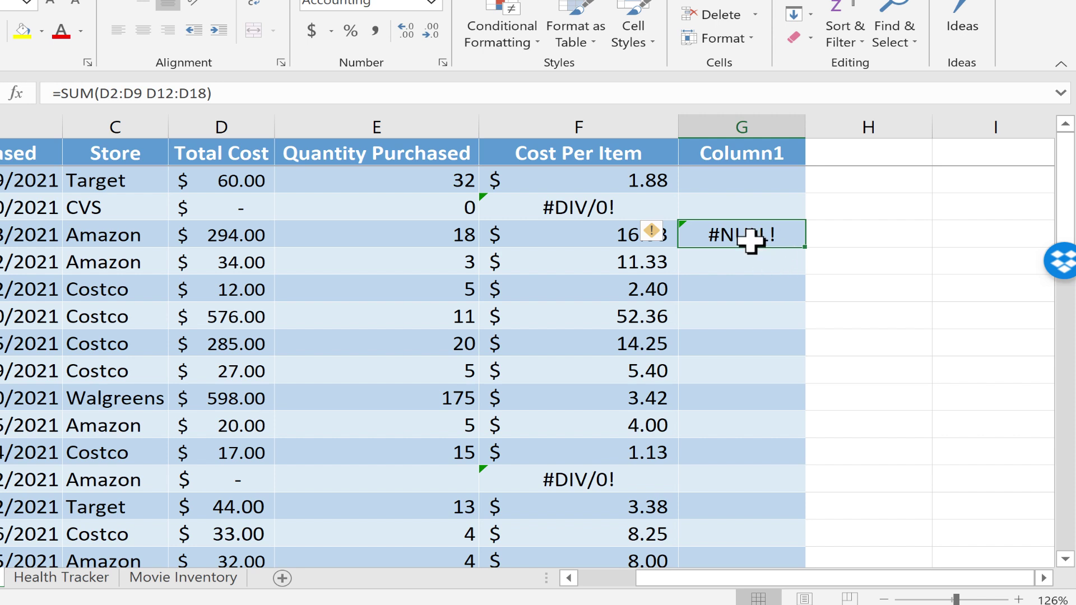
{"action": "double_click", "coordinate": [753, 241]}
{"action": "left_click", "coordinate": [808, 235]}
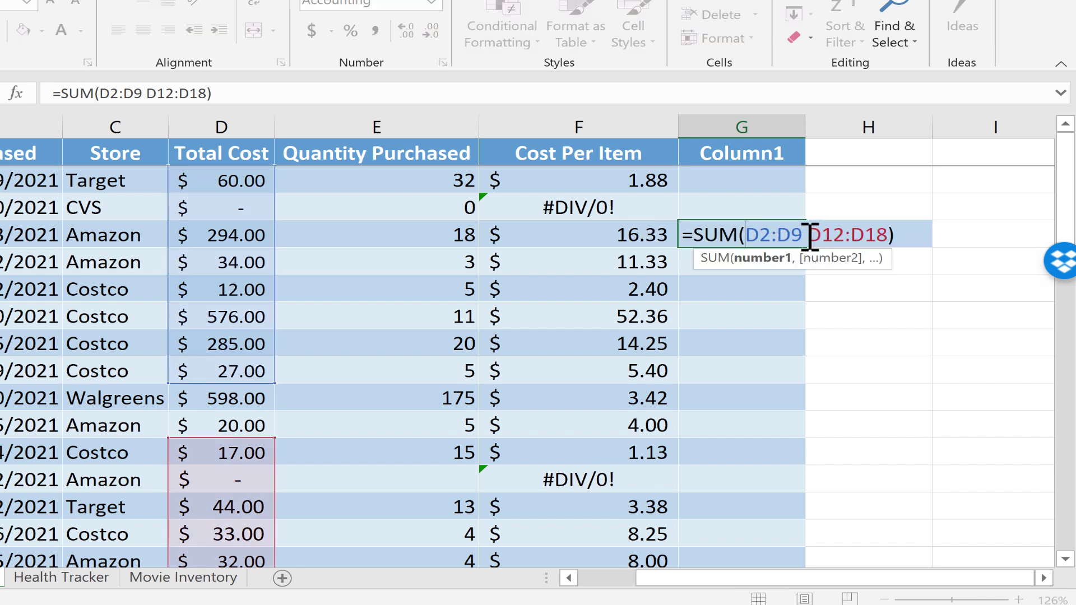
{"action": "key", "text": "BackSpace"}
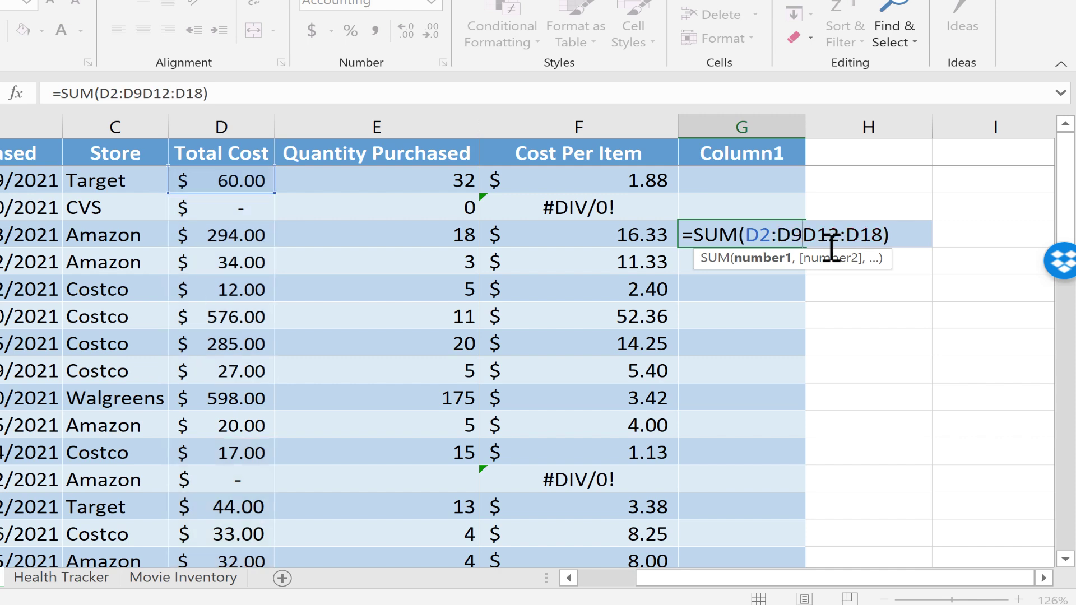
{"action": "type", "text": ","}
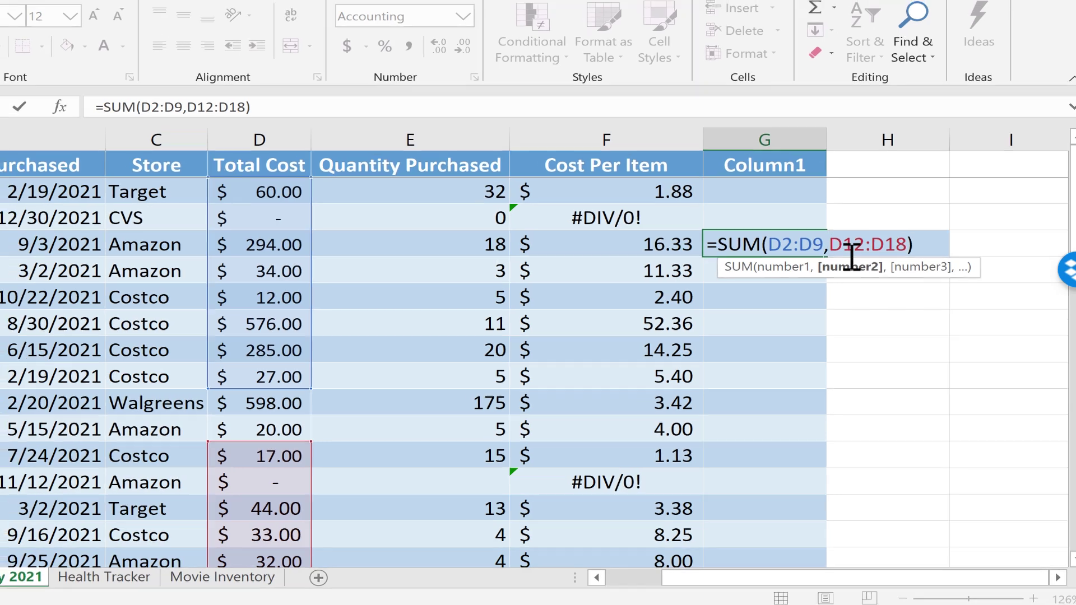
Step: Commit the $1,757.00 total in G4 and switch to the Health Tracker sheet
{"action": "key", "text": "Return"}
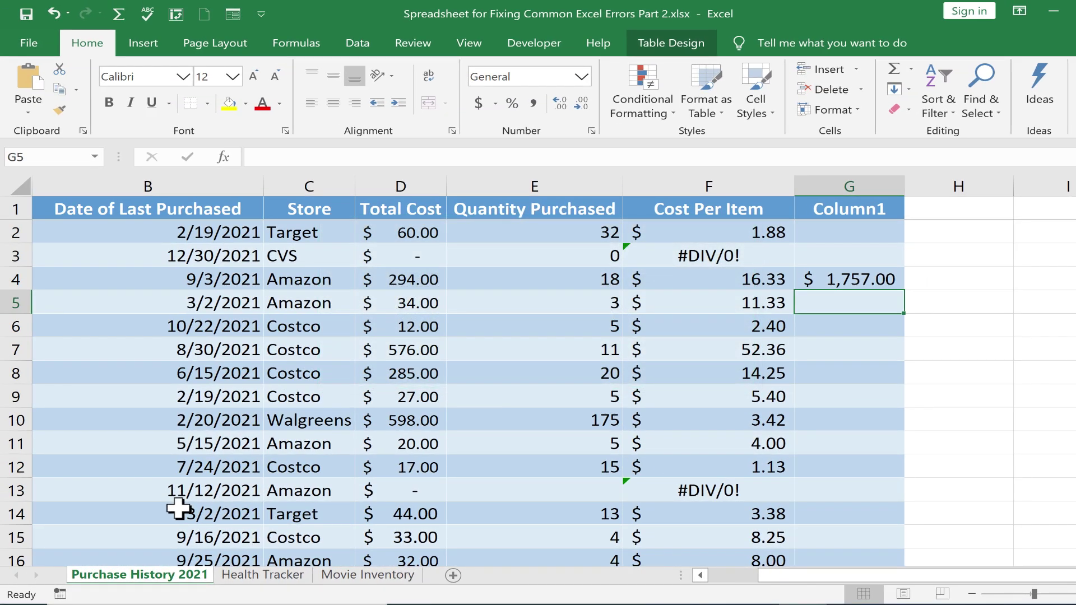
{"action": "left_click", "coordinate": [280, 579]}
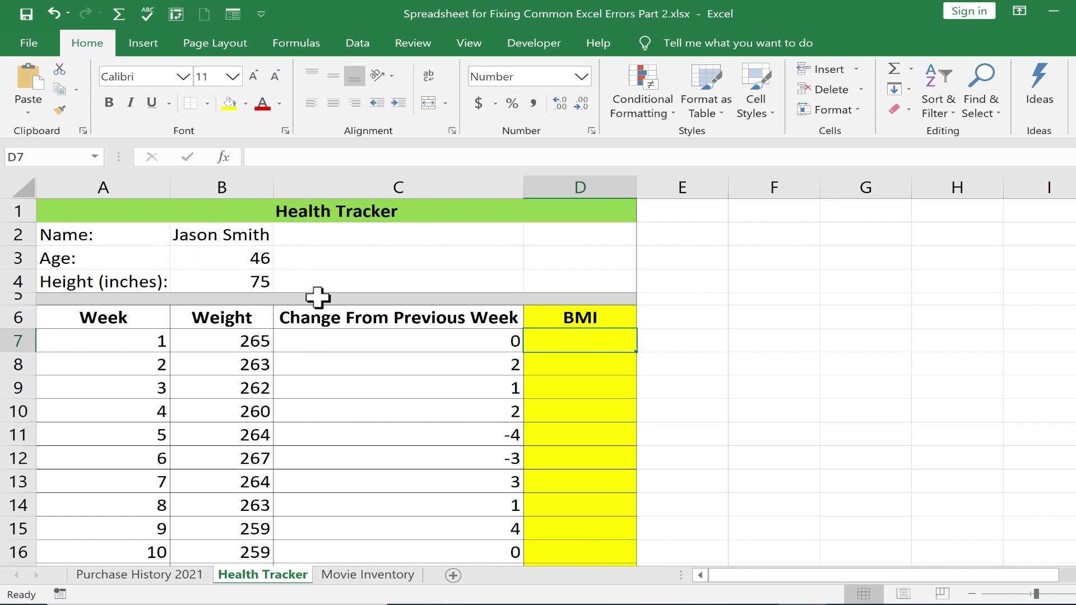
{"action": "left_click", "coordinate": [251, 342]}
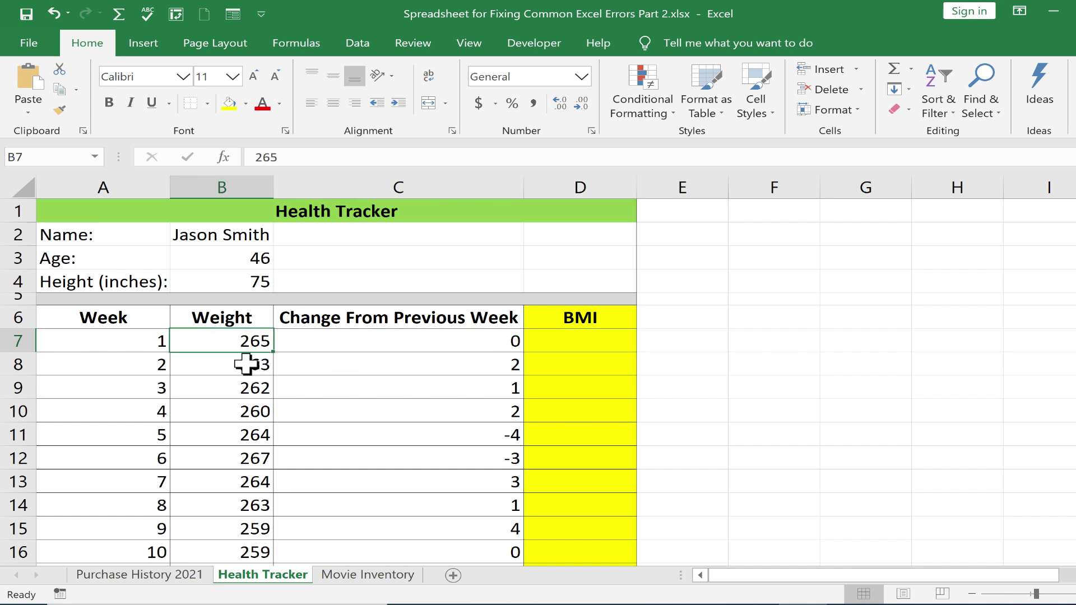
{"action": "left_click", "coordinate": [246, 364]}
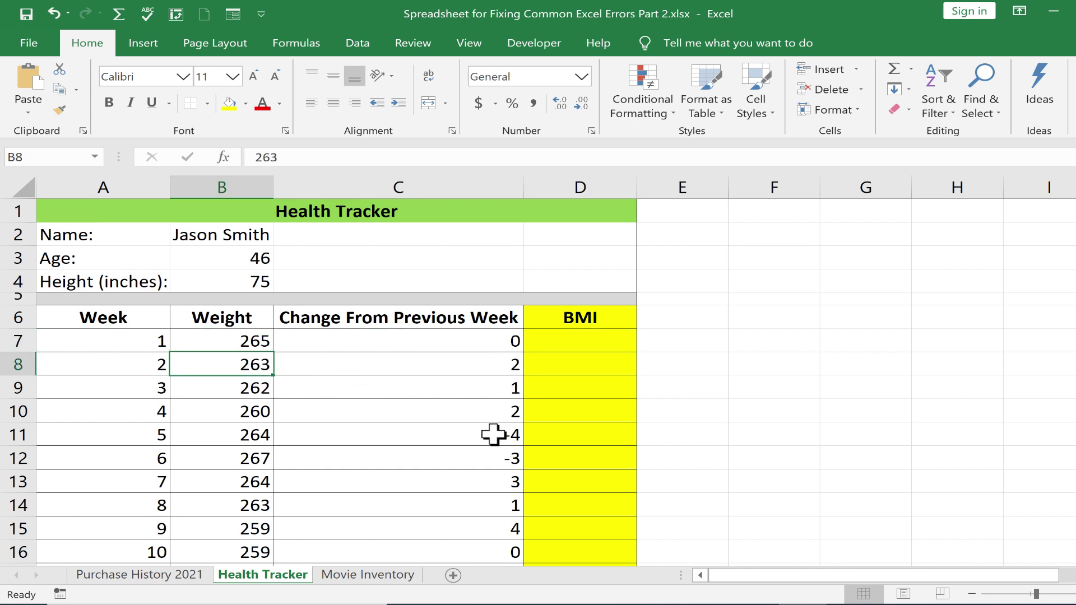
{"action": "left_click", "coordinate": [501, 411]}
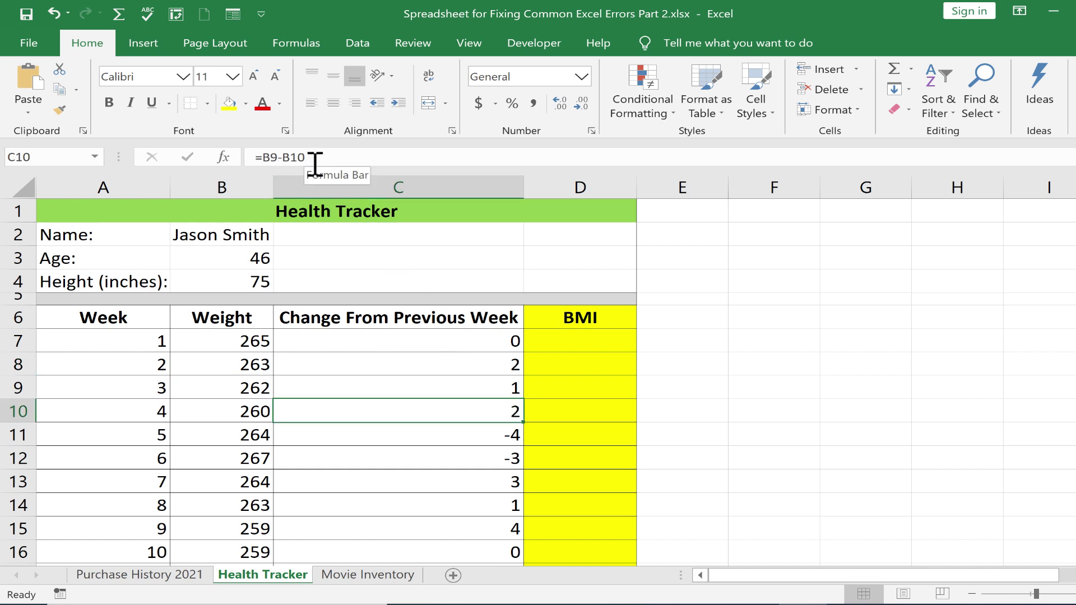
{"action": "left_click", "coordinate": [682, 340]}
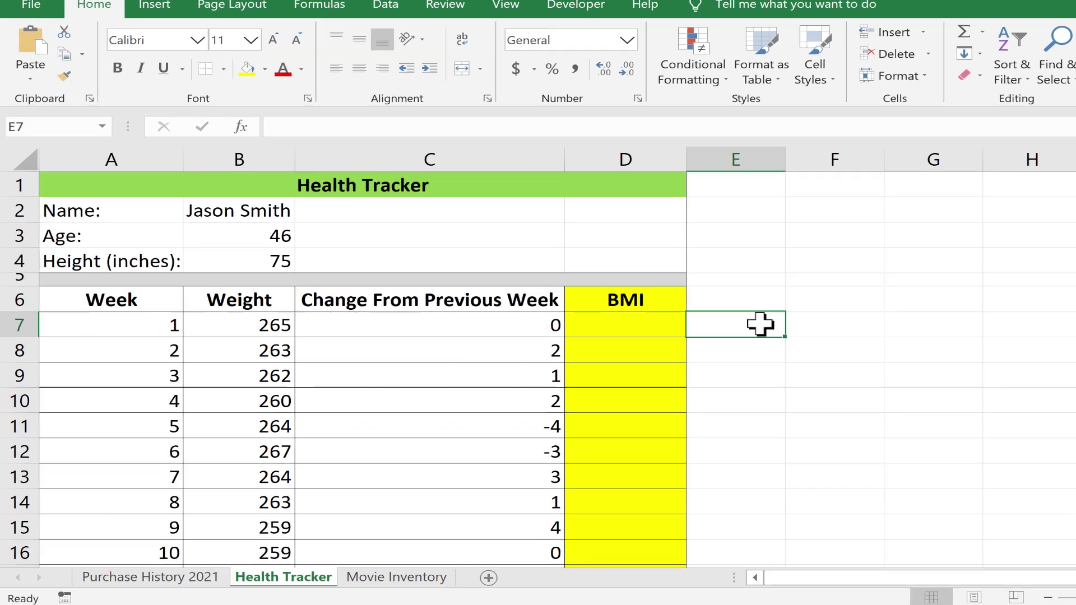
Step: Enter =SQRT(C7) in E7 for the square root of week 1's change, returning 0
{"action": "type", "text": "=sqrt"}
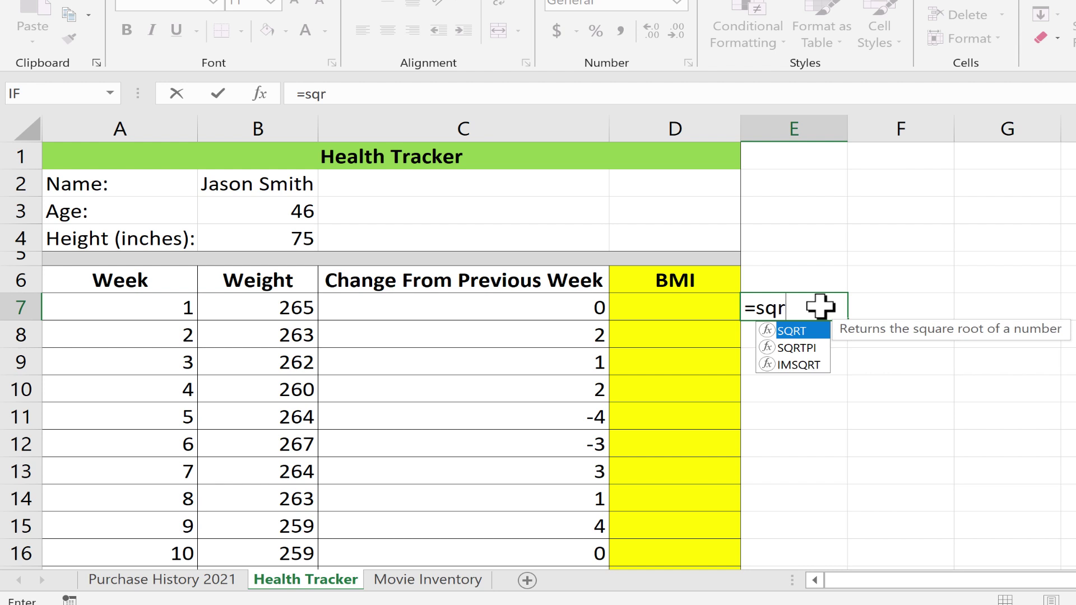
{"action": "left_click", "coordinate": [548, 305]}
{"action": "double_click", "coordinate": [833, 307]}
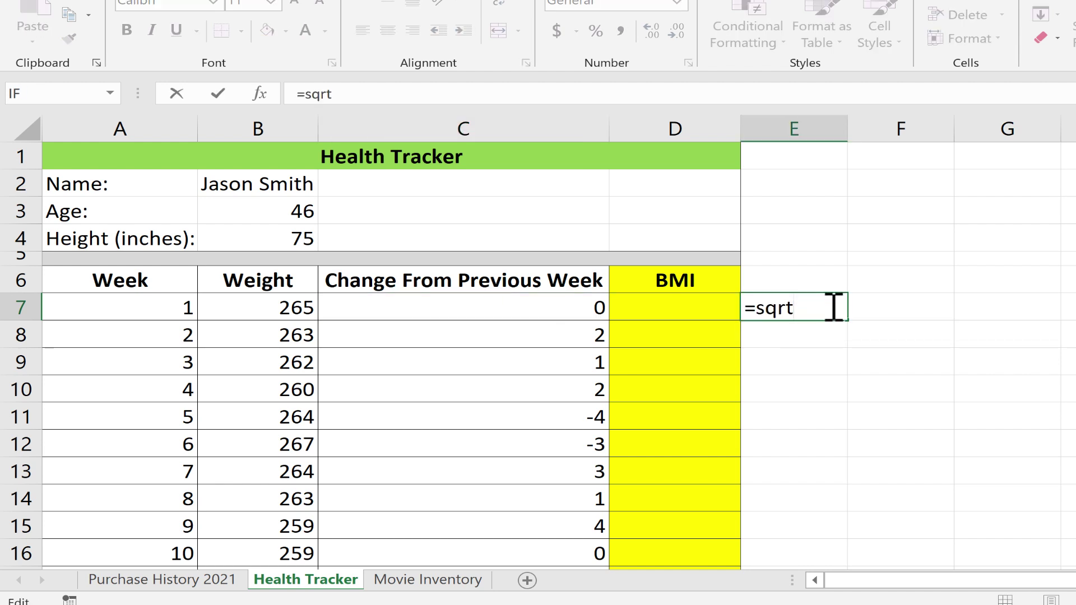
{"action": "type", "text": "("}
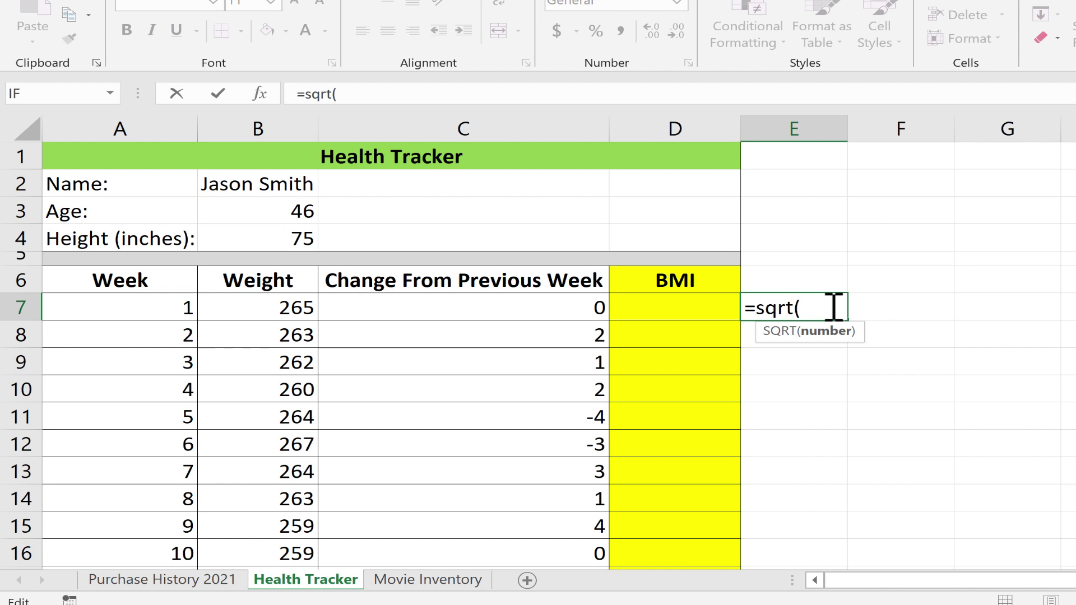
{"action": "left_click", "coordinate": [540, 307]}
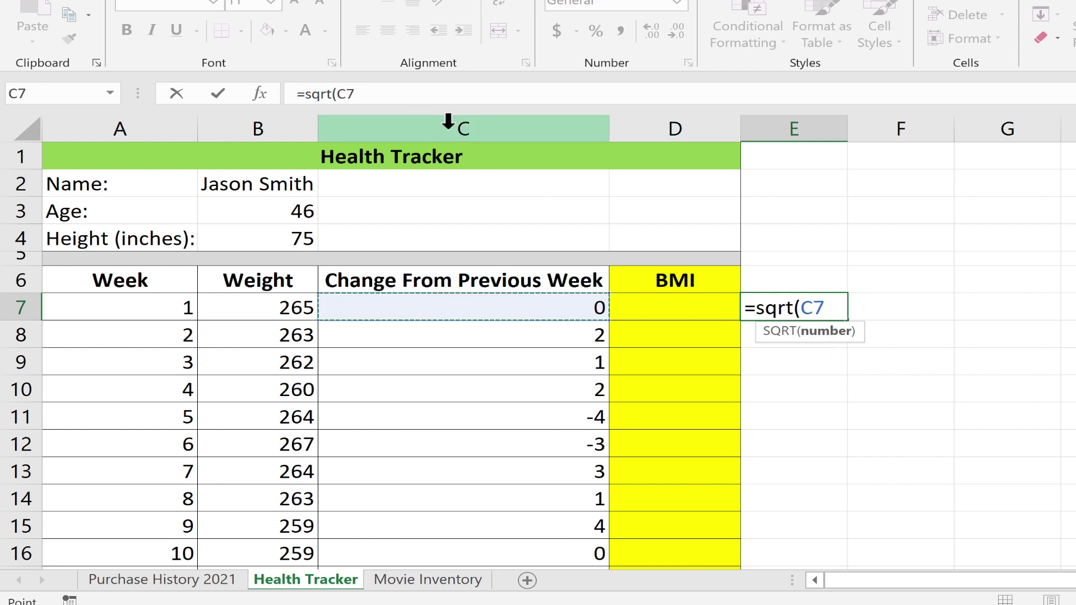
{"action": "type", "text": ")"}
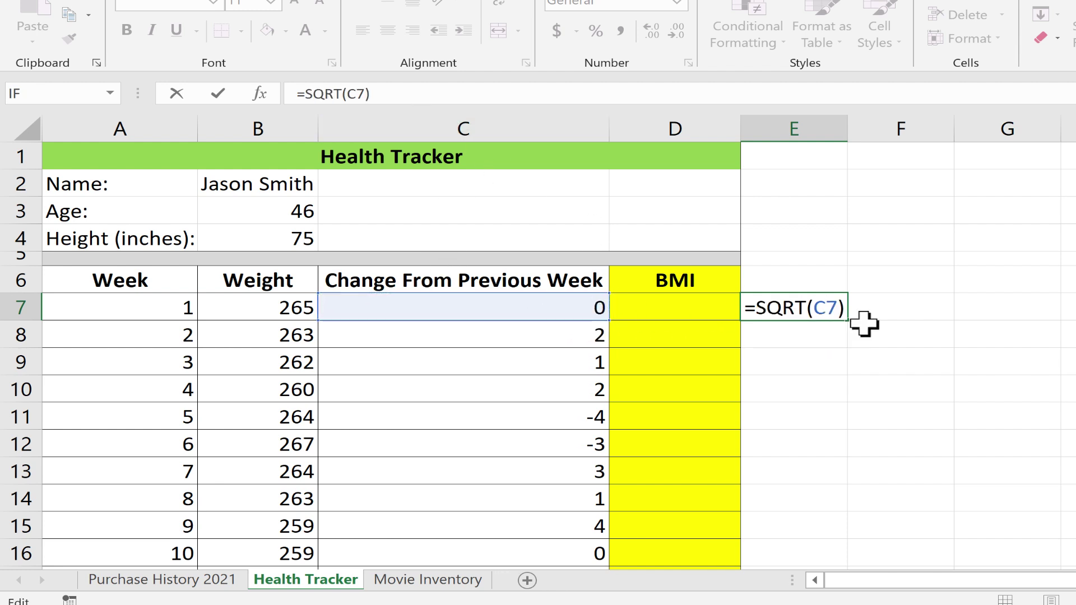
{"action": "key", "text": "Return"}
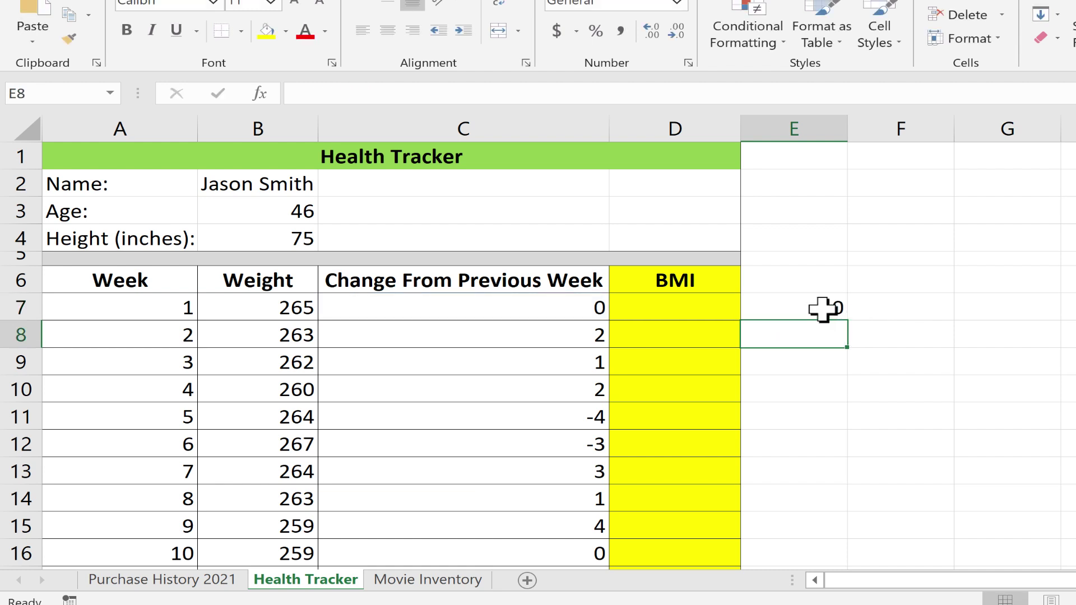
{"action": "left_click", "coordinate": [825, 308]}
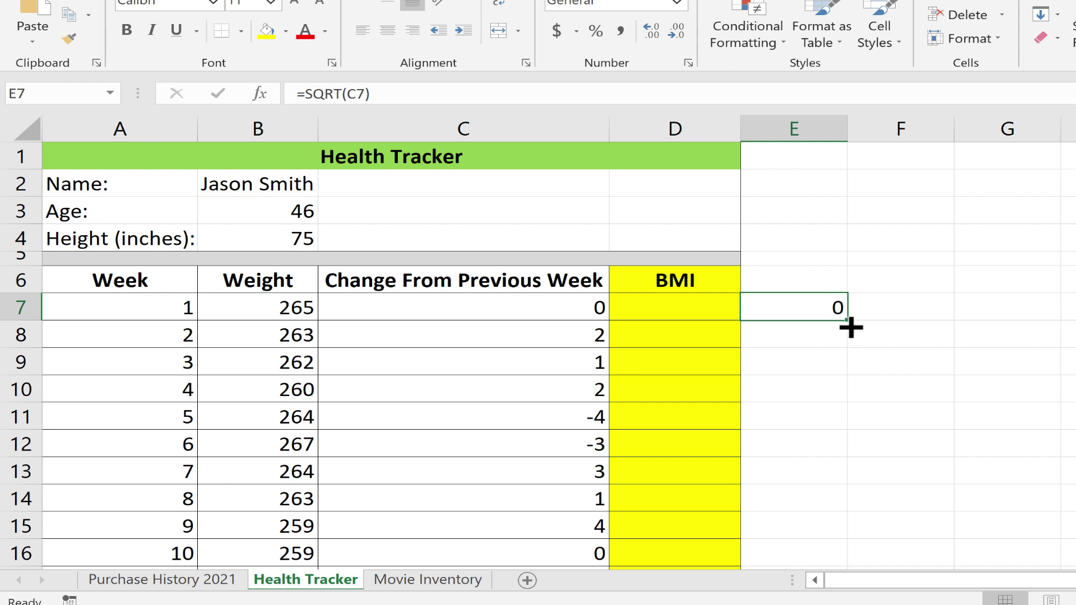
Step: Fill E7's square root down to E16 and inspect the #NUM! error in E11
{"action": "left_click_drag", "start_coordinate": [851, 329], "coordinate": [830, 570]}
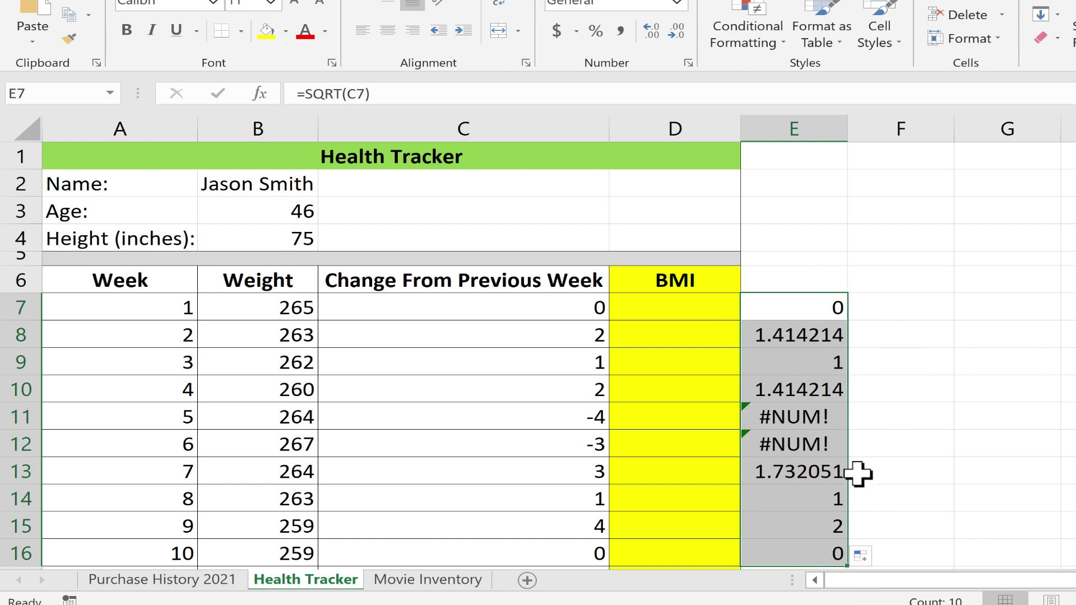
{"action": "left_click", "coordinate": [812, 421]}
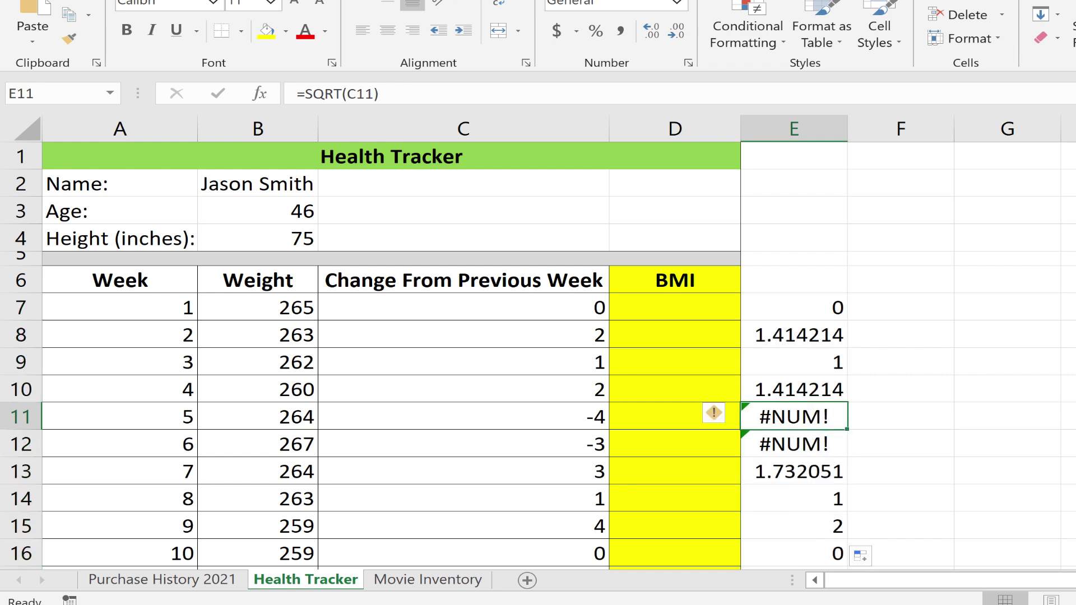
{"action": "scroll", "coordinate": [538, 342], "scroll_direction": "up", "scroll_amount": 1}
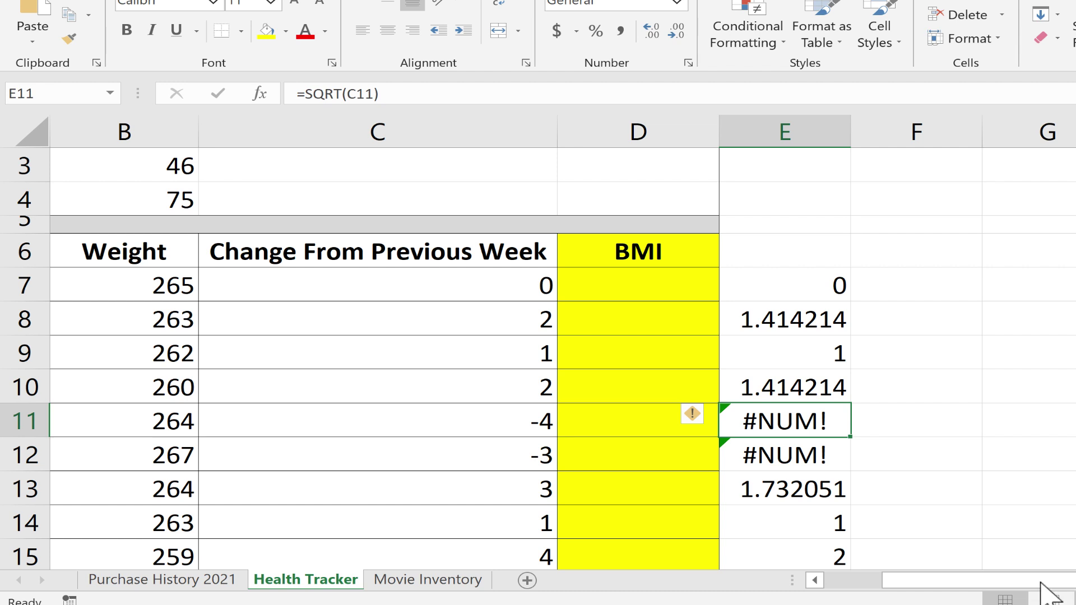
{"action": "scroll", "coordinate": [824, 533], "scroll_direction": "left", "scroll_amount": 2}
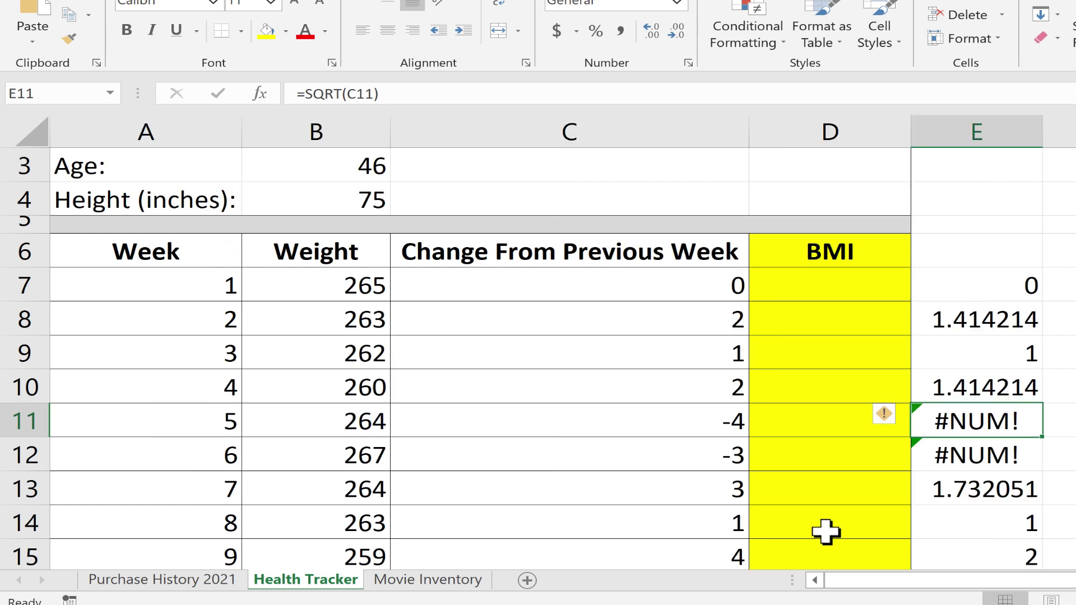
{"action": "double_click", "coordinate": [984, 422]}
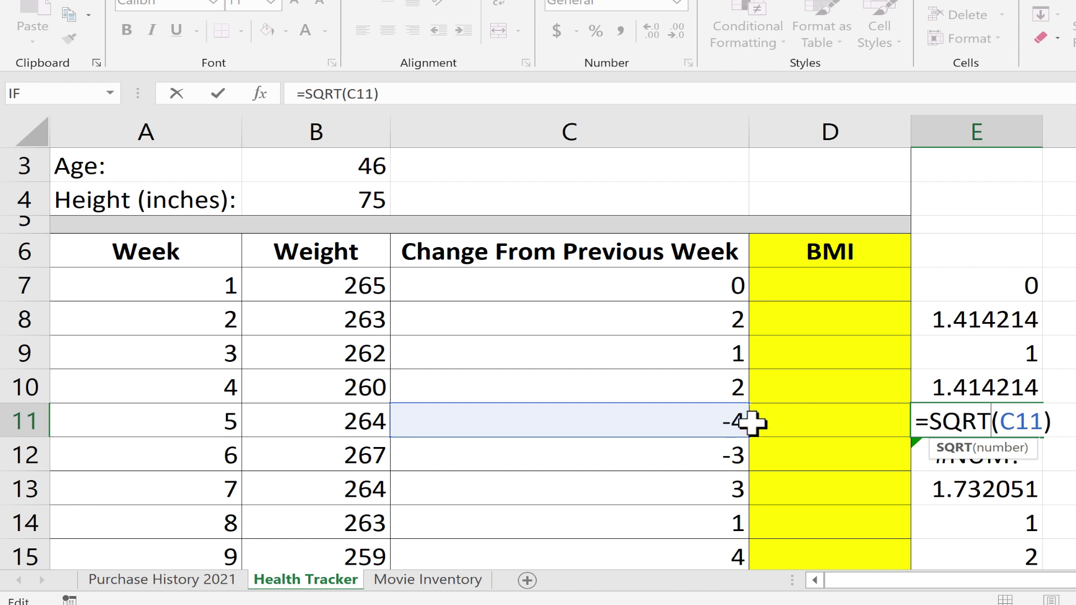
{"action": "left_click", "coordinate": [1057, 486]}
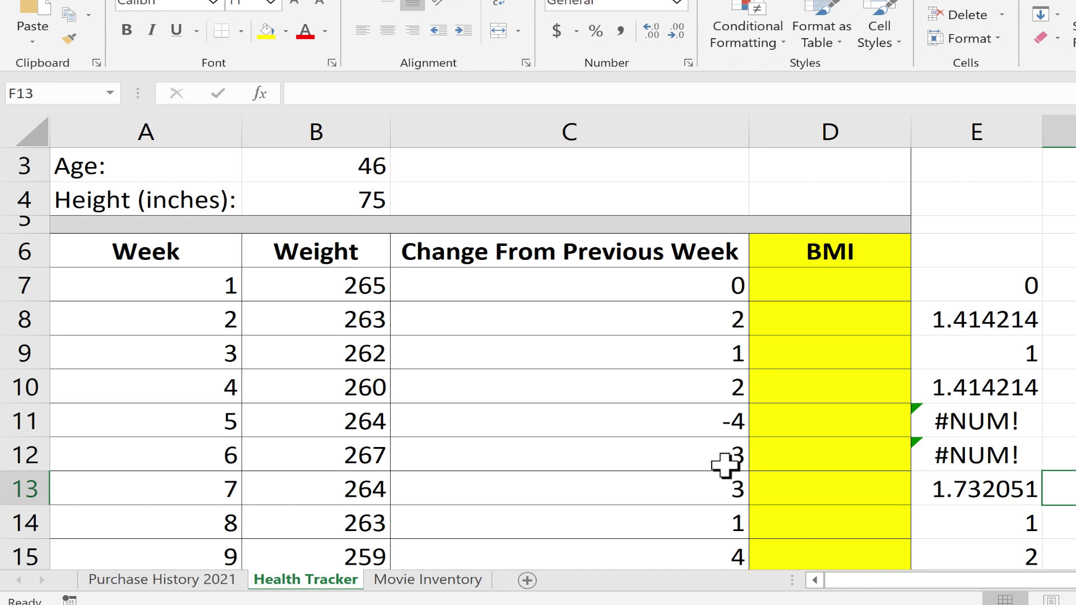
{"action": "double_click", "coordinate": [1001, 460]}
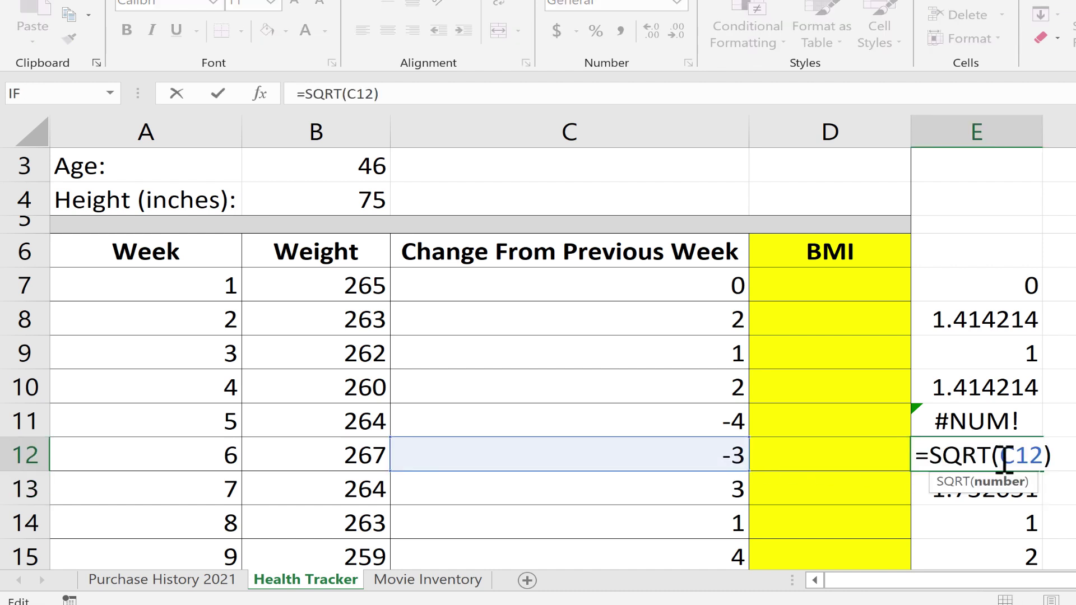
{"action": "key", "text": "Escape"}
{"action": "left_click", "coordinate": [1003, 423]}
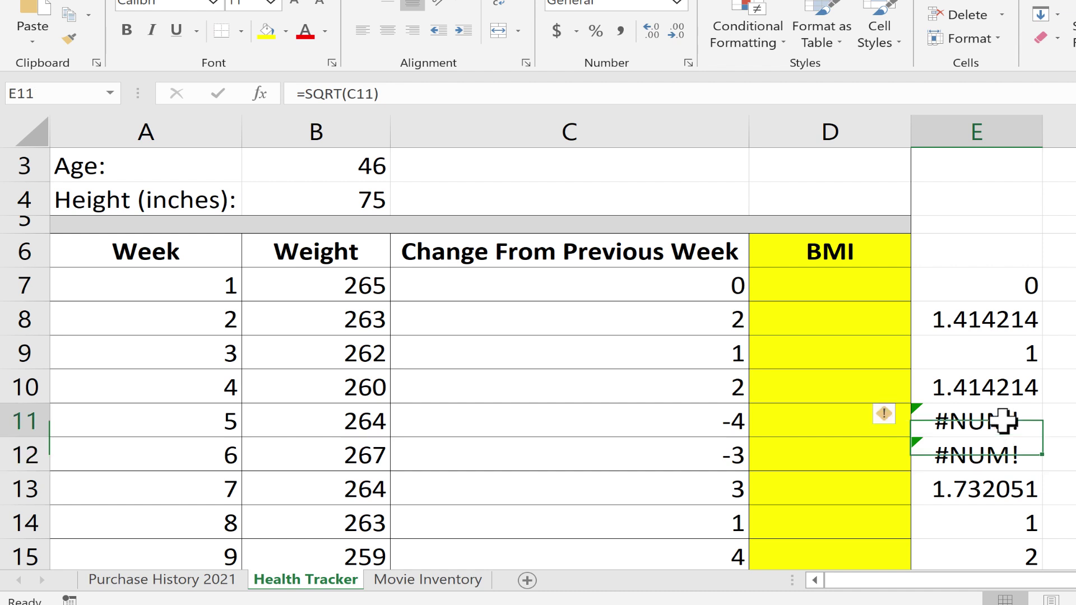
{"action": "double_click", "coordinate": [1003, 422]}
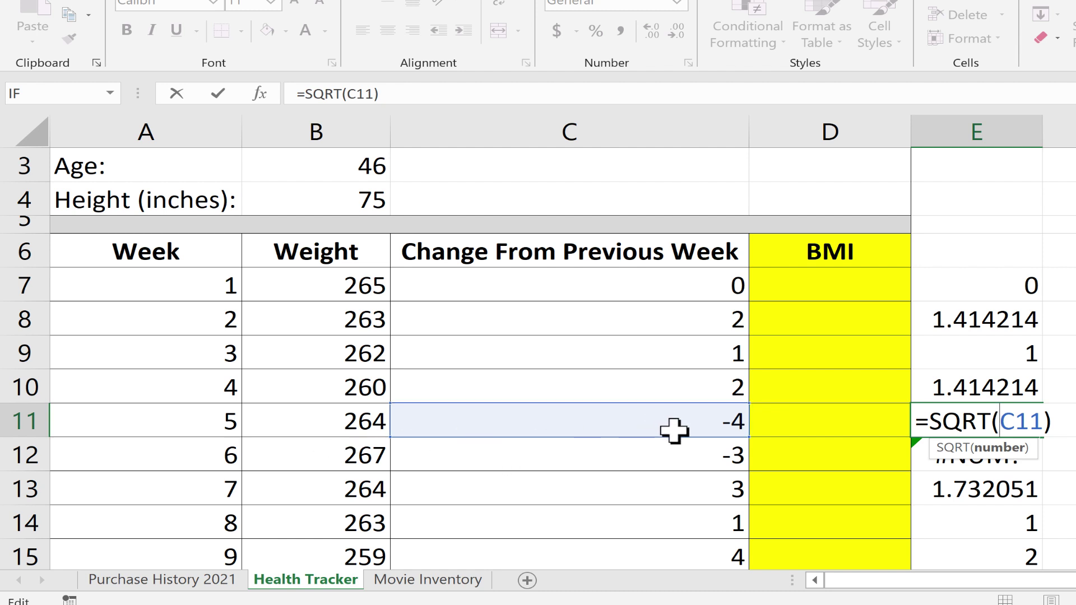
{"action": "key", "text": "Escape"}
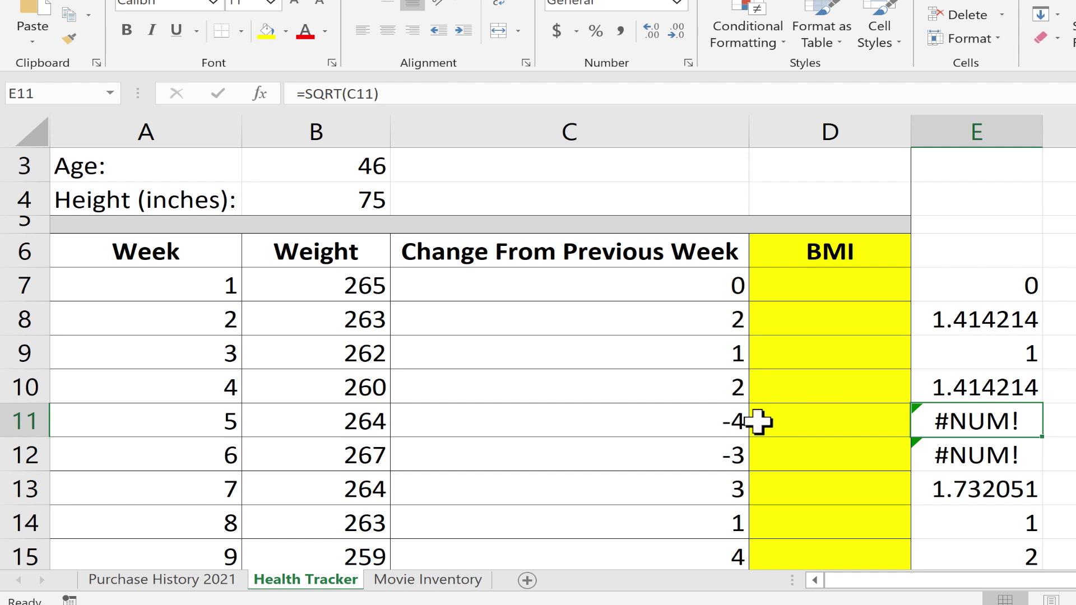
{"action": "left_click", "coordinate": [720, 421]}
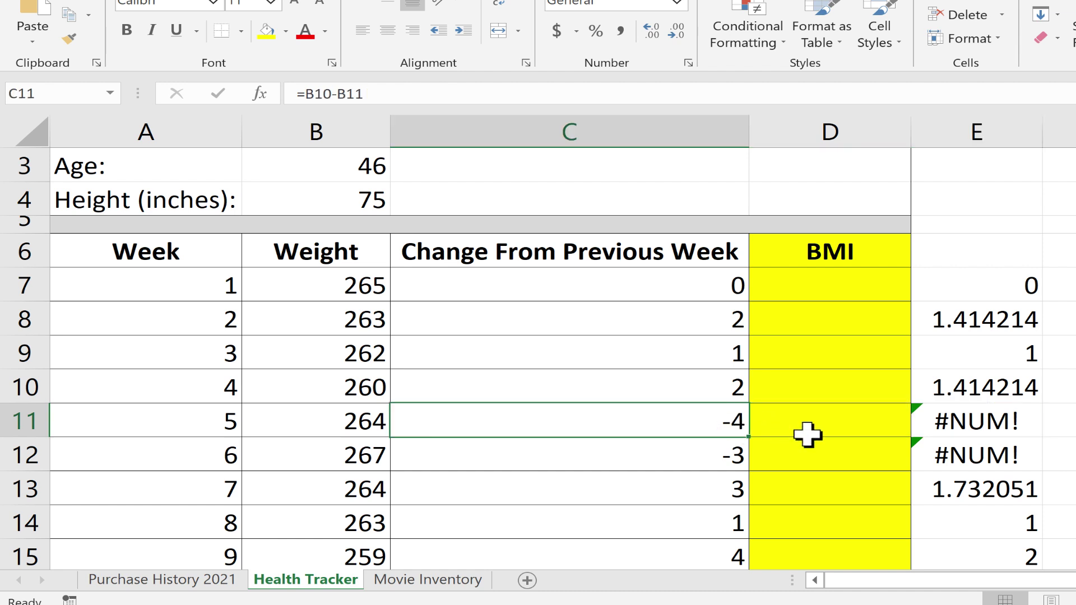
{"action": "type", "text": "0"}
{"action": "key", "text": "Escape"}
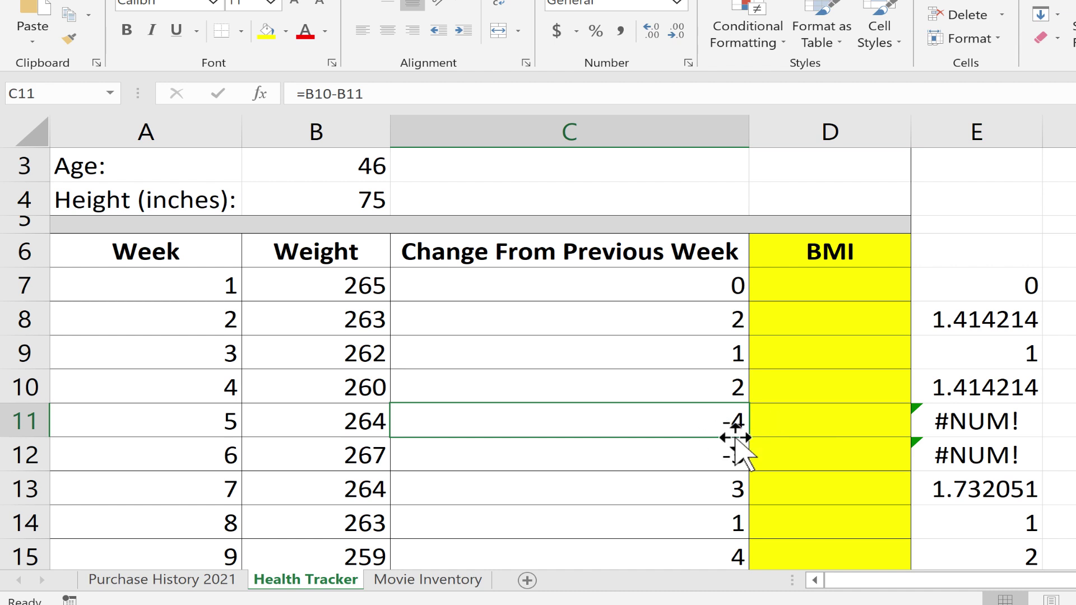
Step: Change E11's formula to =IFERROR(SQRT(C11),"") so it shows a blank instead of #NUM!
{"action": "left_click", "coordinate": [1016, 428]}
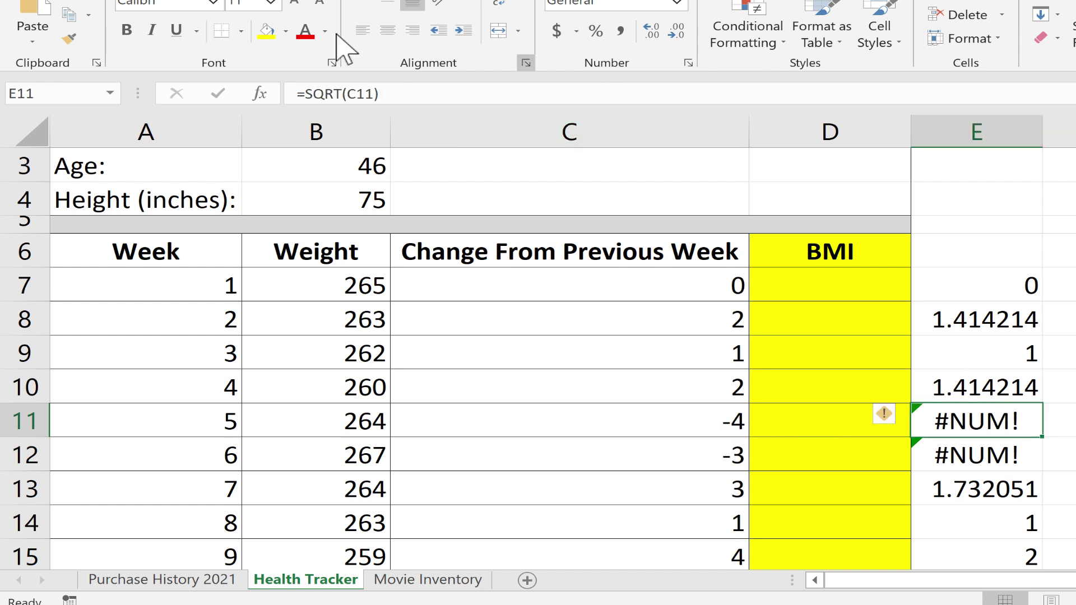
{"action": "left_click", "coordinate": [301, 94]}
{"action": "type", "text": "iferror"}
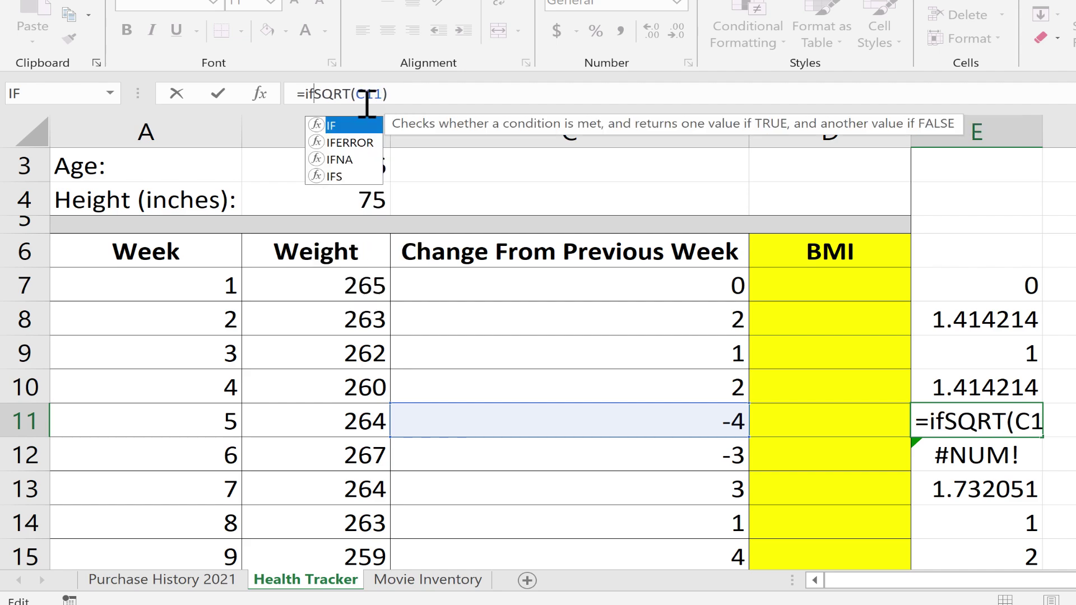
{"action": "type", "text": "("}
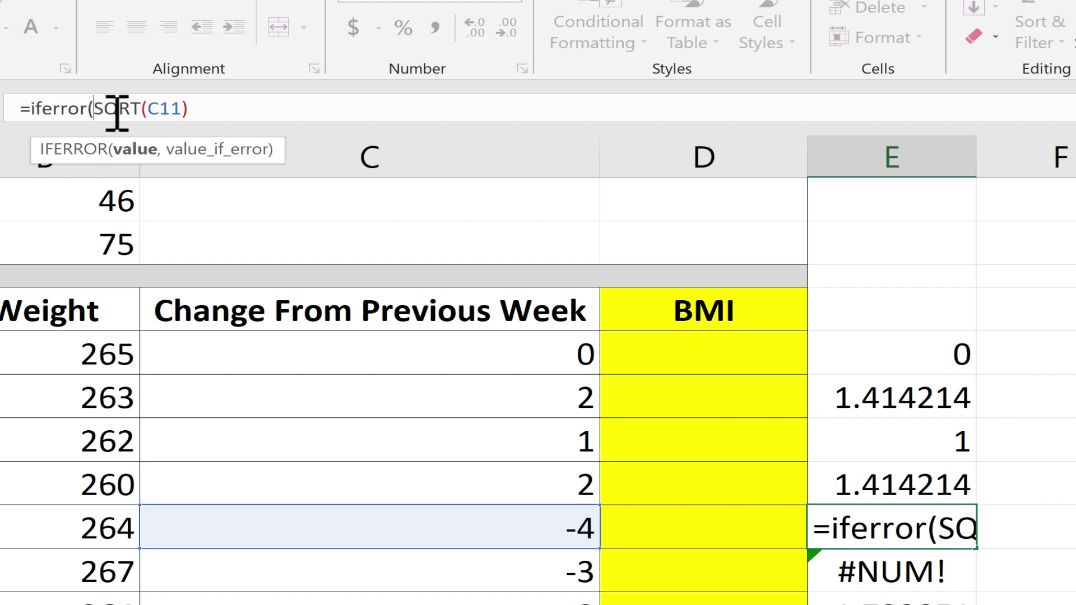
{"action": "left_click_drag", "start_coordinate": [95, 108], "coordinate": [207, 106]}
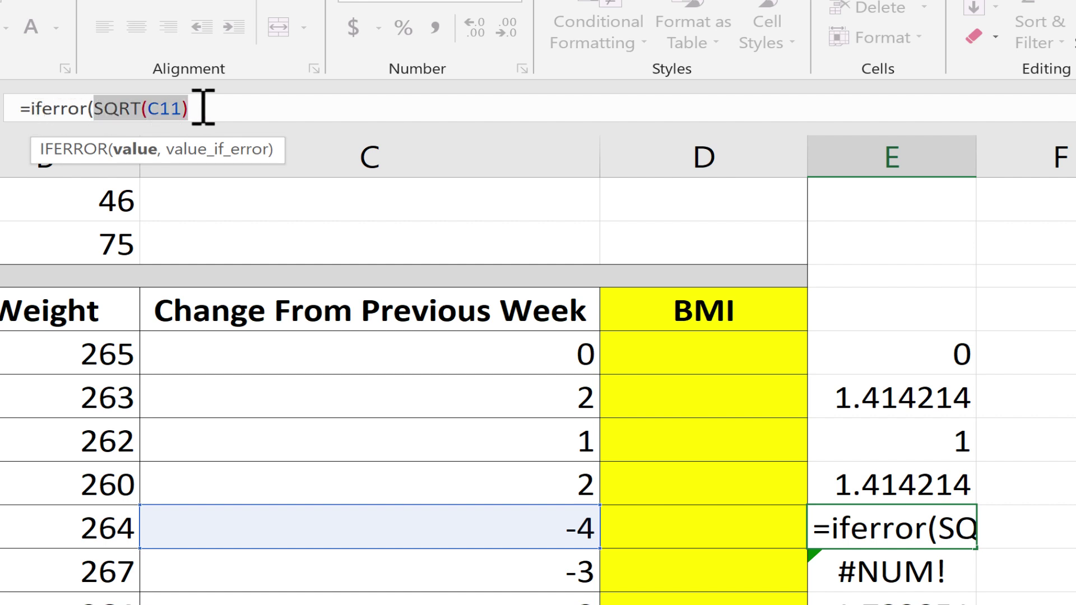
{"action": "left_click", "coordinate": [225, 114]}
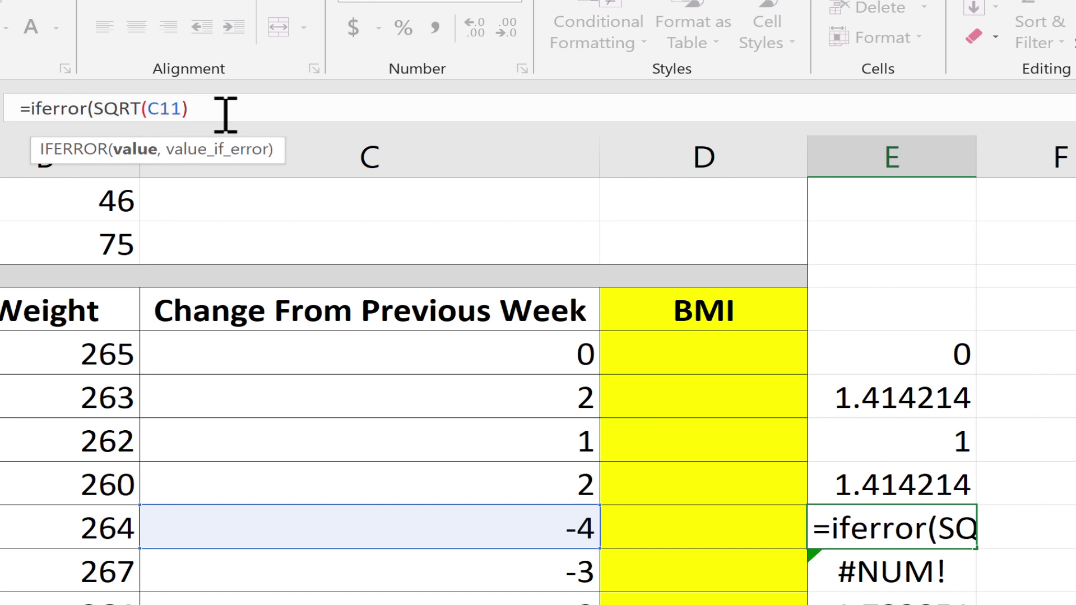
{"action": "type", "text": ","}
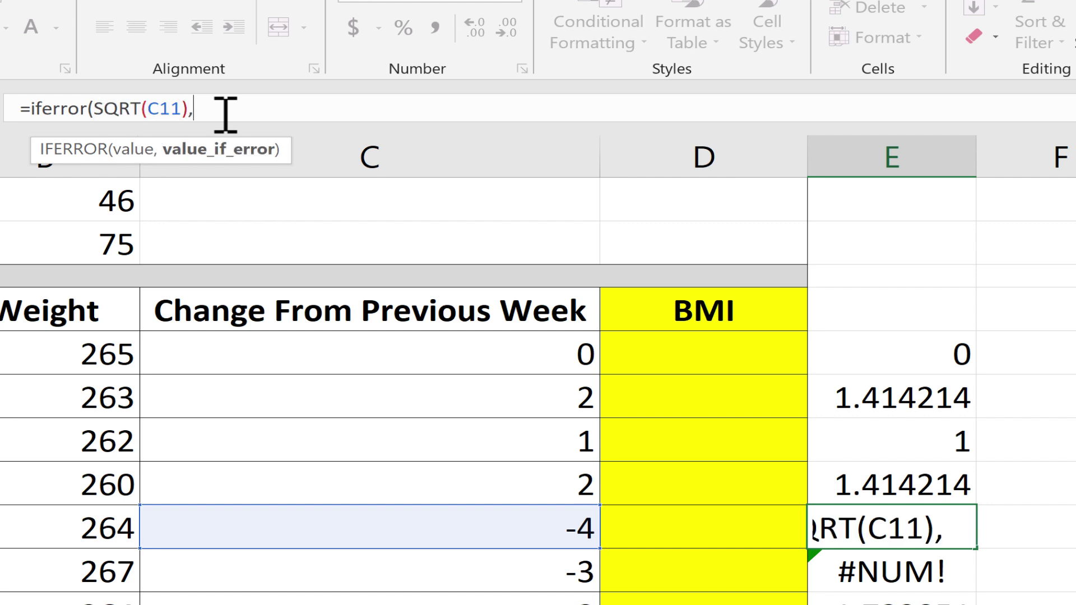
{"action": "type", "text": "\"\""}
{"action": "type", "text": ")"}
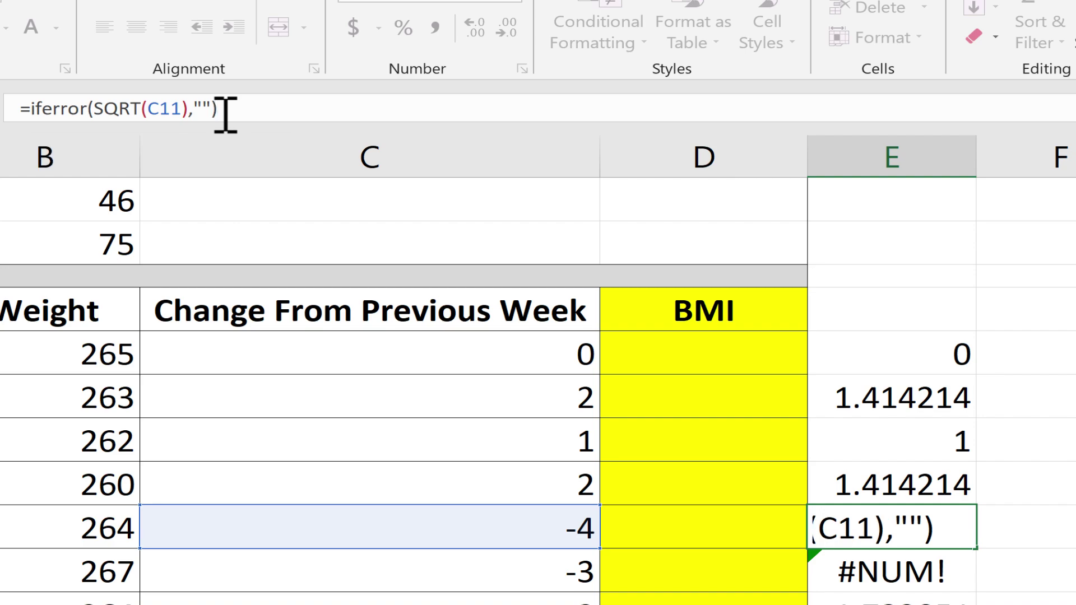
{"action": "key", "text": "Return"}
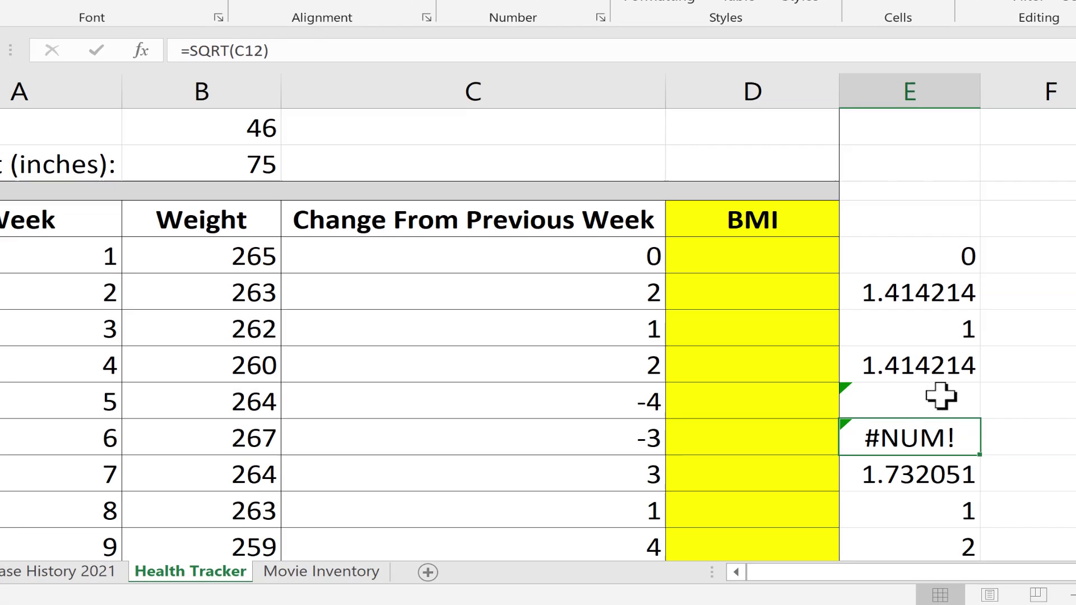
Step: Copy E11's IFERROR formula down column E, check E11–E13, then undo back to #NUM! errors
{"action": "left_click", "coordinate": [941, 395]}
{"action": "left_click_drag", "start_coordinate": [983, 418], "coordinate": [956, 305]}
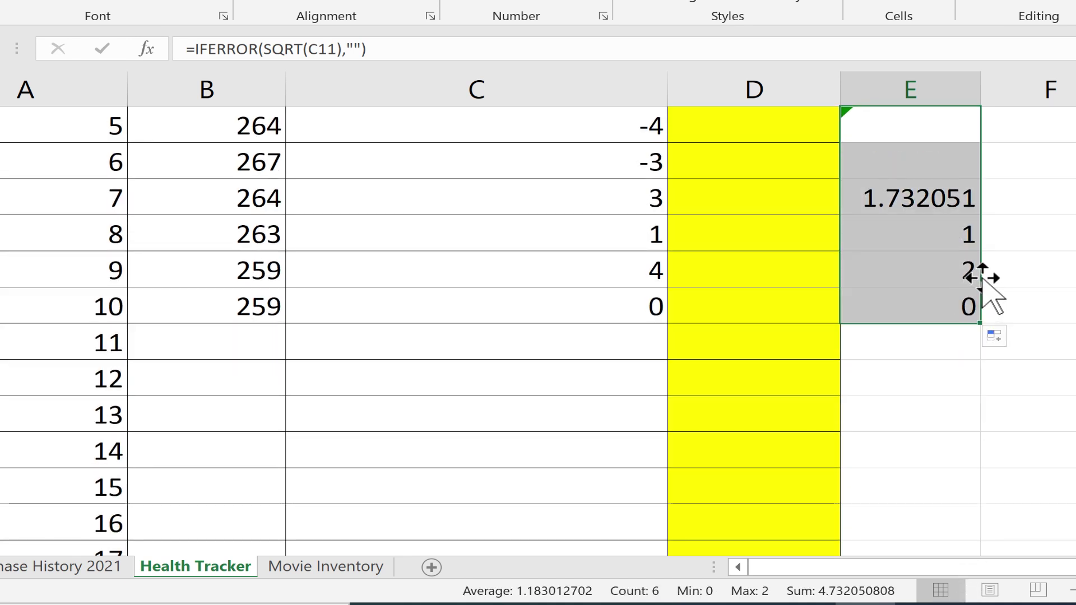
{"action": "scroll", "coordinate": [987, 271], "scroll_direction": "up", "scroll_amount": 3}
{"action": "left_click", "coordinate": [947, 409]}
{"action": "left_click", "coordinate": [917, 437]}
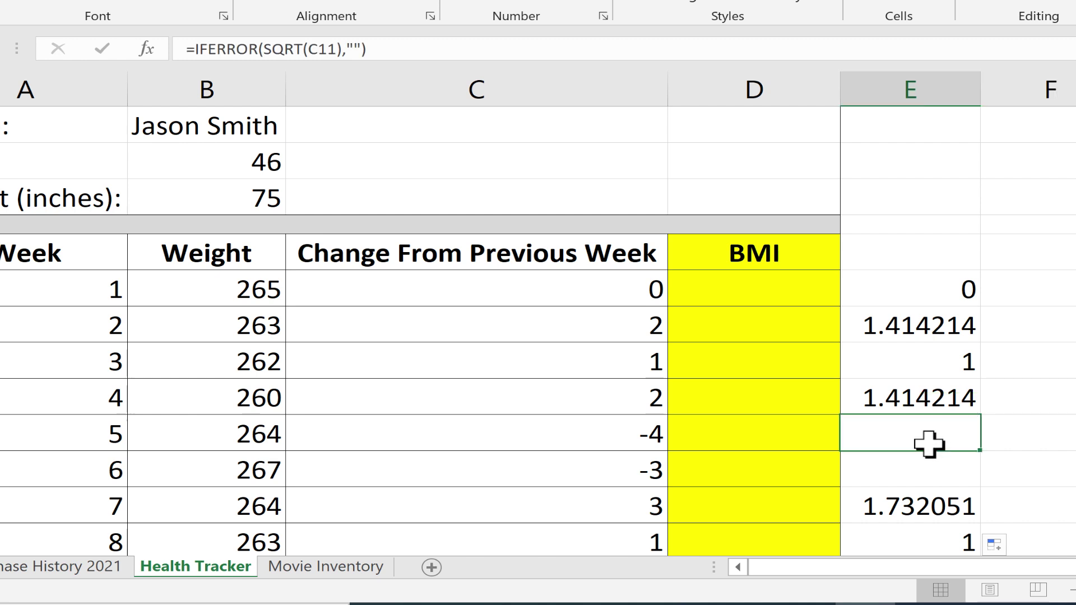
{"action": "left_click", "coordinate": [949, 468]}
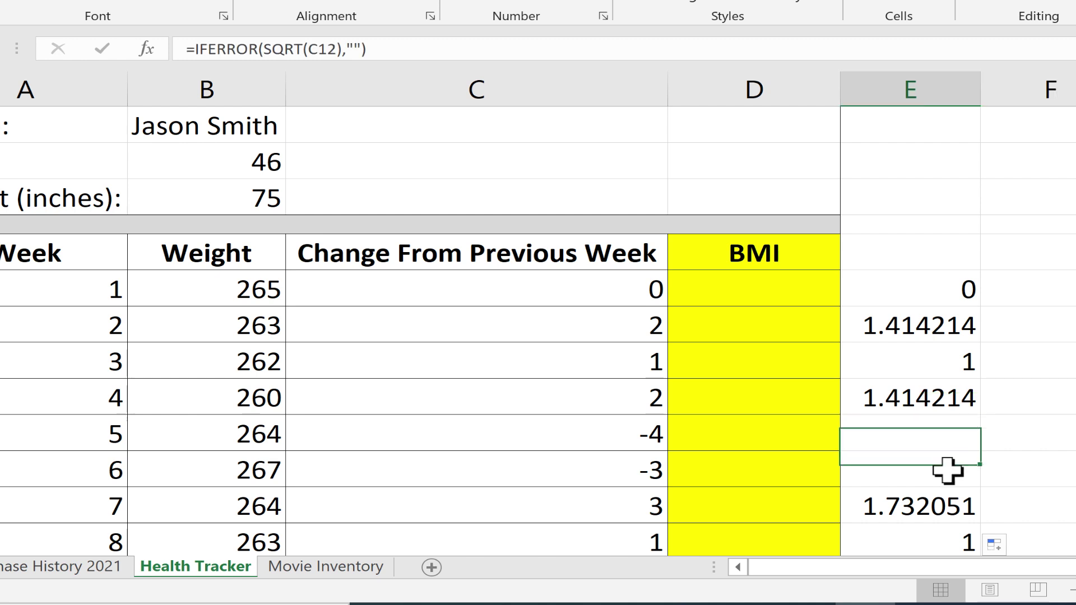
{"action": "scroll", "coordinate": [956, 434], "scroll_direction": "down", "scroll_amount": 1}
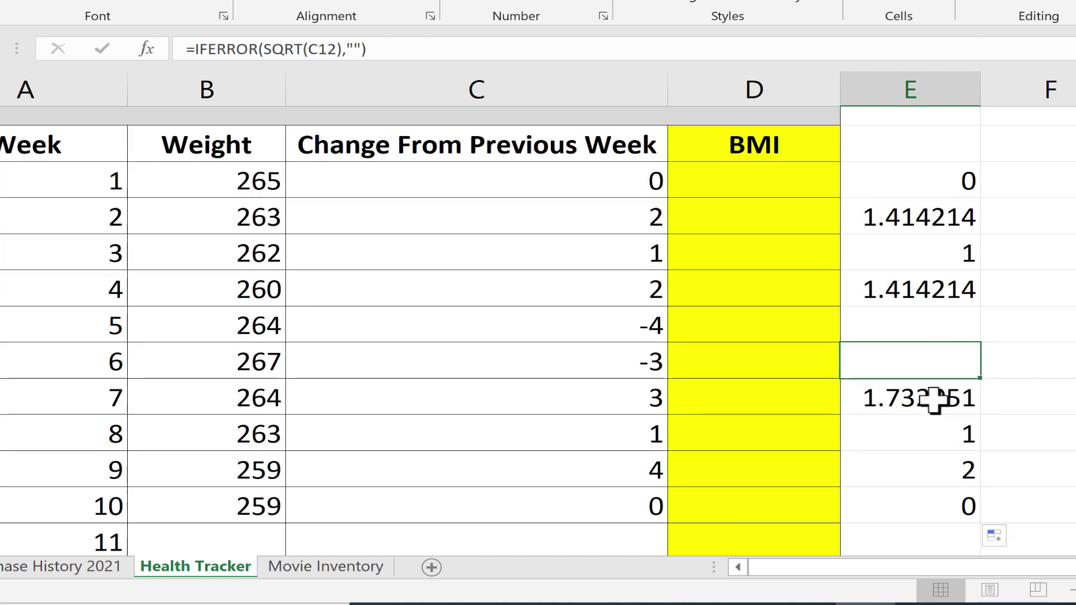
{"action": "left_click", "coordinate": [935, 399]}
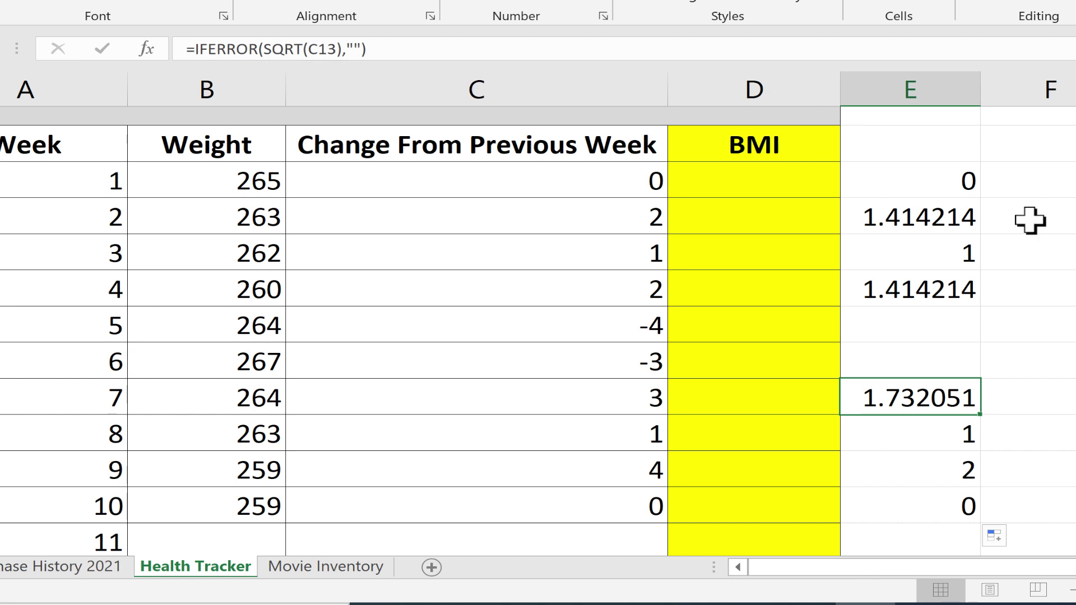
{"action": "key", "text": "ctrl+z"}
{"action": "key", "text": "ctrl+z"}
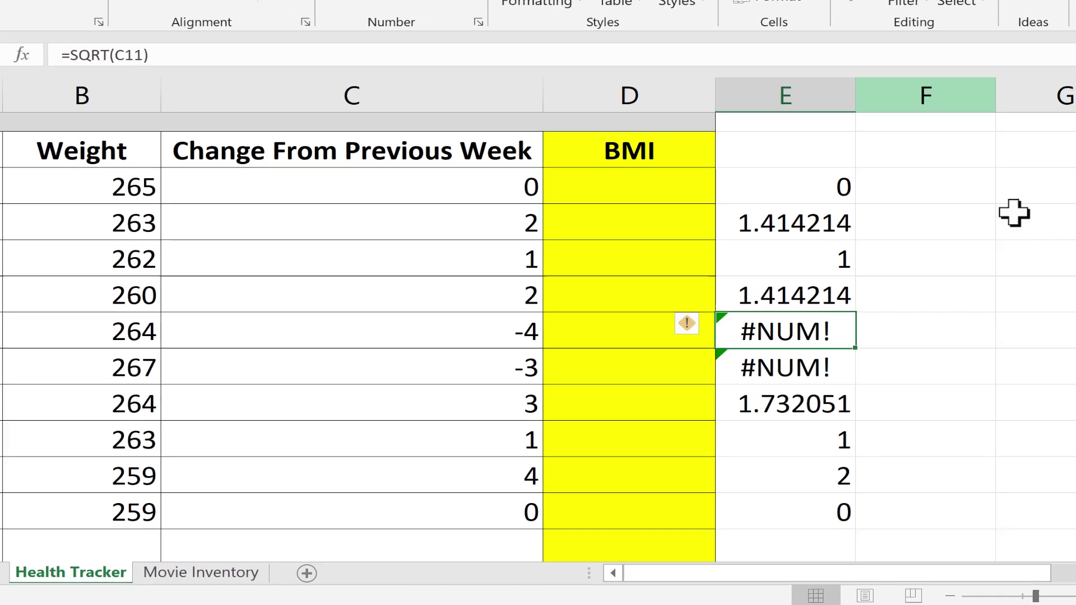
Step: Enter =2000^7676 in F3 to produce #NUM!, then view its formula without changing it
{"action": "left_click", "coordinate": [861, 180]}
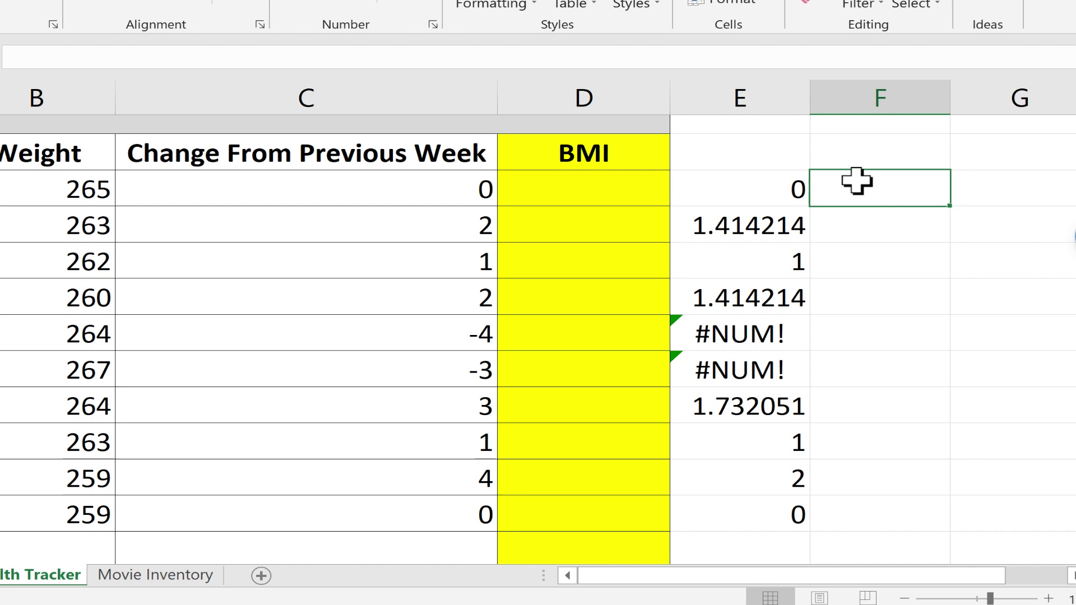
{"action": "type", "text": "1"}
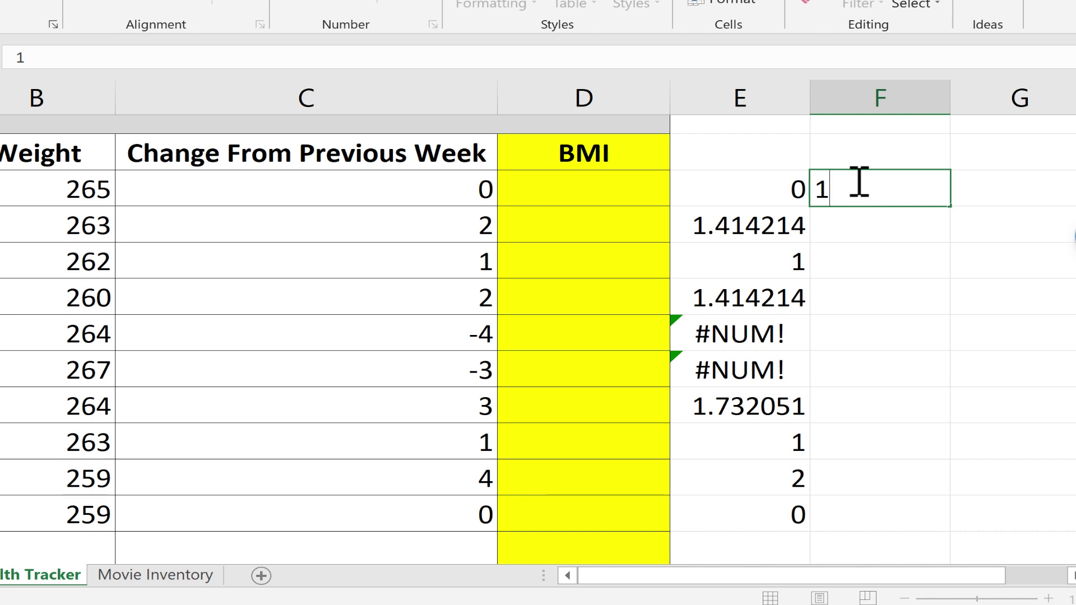
{"action": "key", "text": "BackSpace"}
{"action": "type", "text": "=2000"}
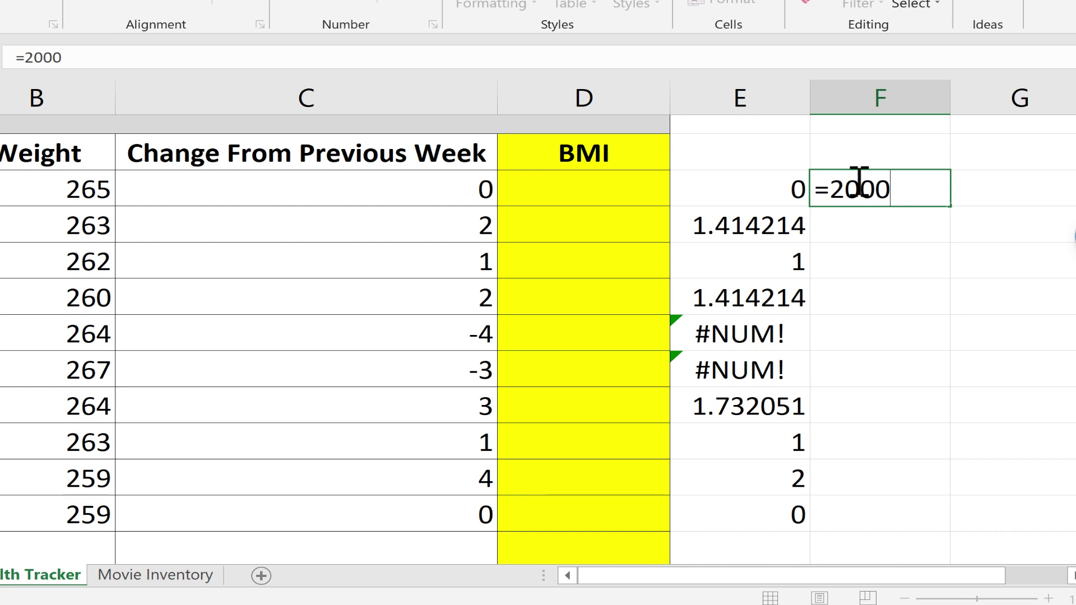
{"action": "type", "text": "^"}
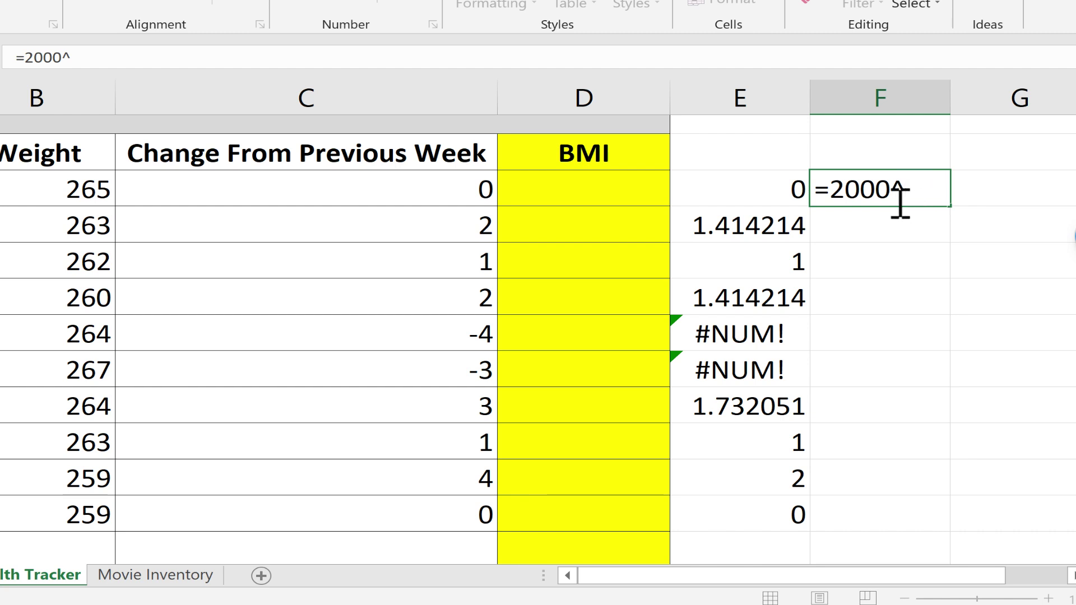
{"action": "type", "text": "7676"}
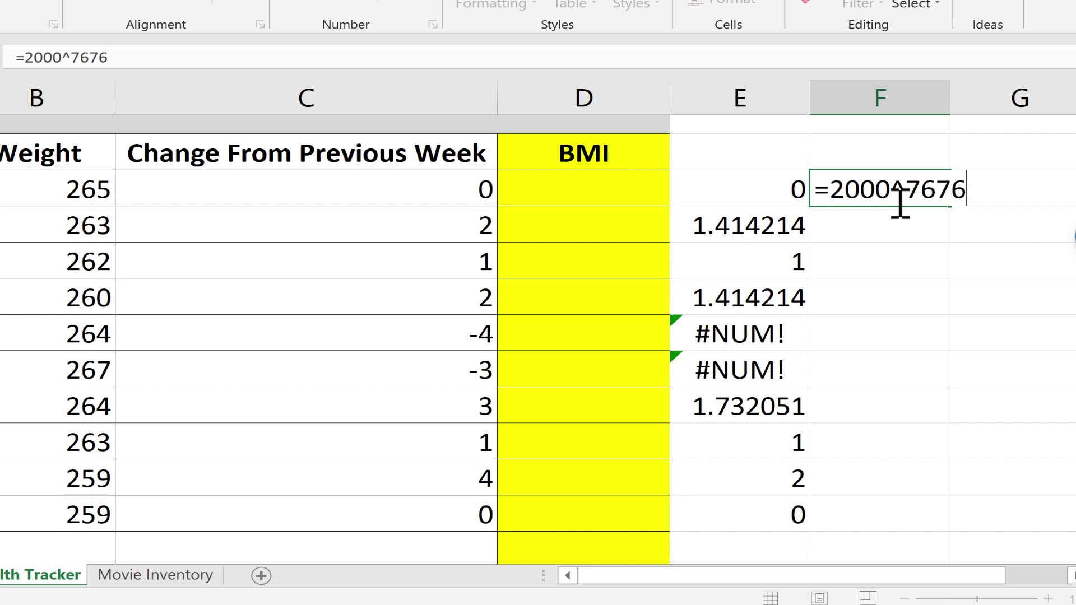
{"action": "key", "text": "Return"}
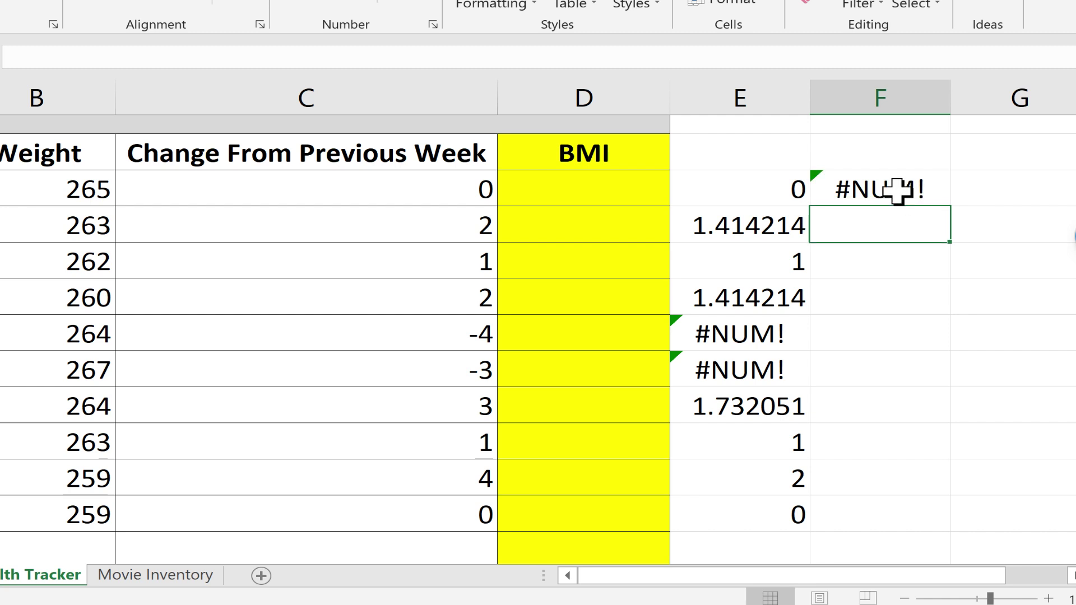
{"action": "double_click", "coordinate": [897, 190]}
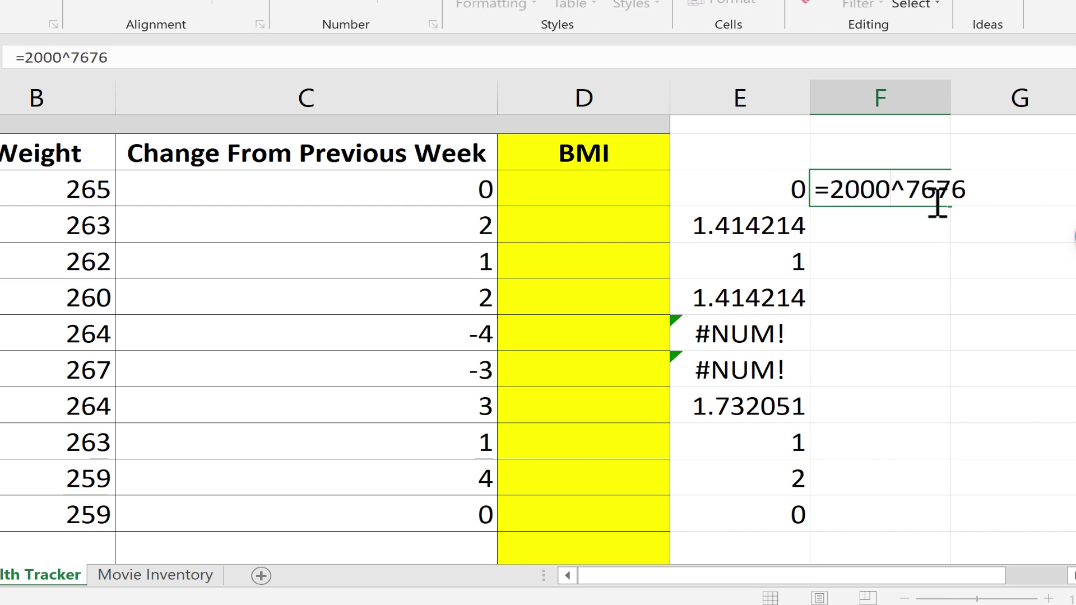
{"action": "key", "text": "Escape"}
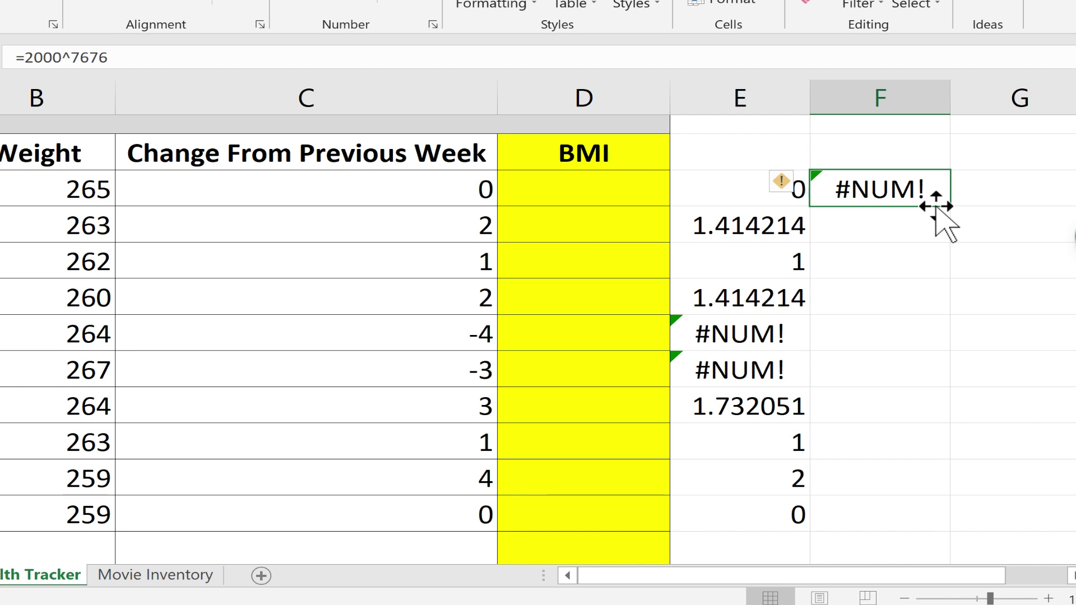
Step: Edit F3 to the negative-base formula =-2000^7676, which still returns #NUM!
{"action": "double_click", "coordinate": [849, 192]}
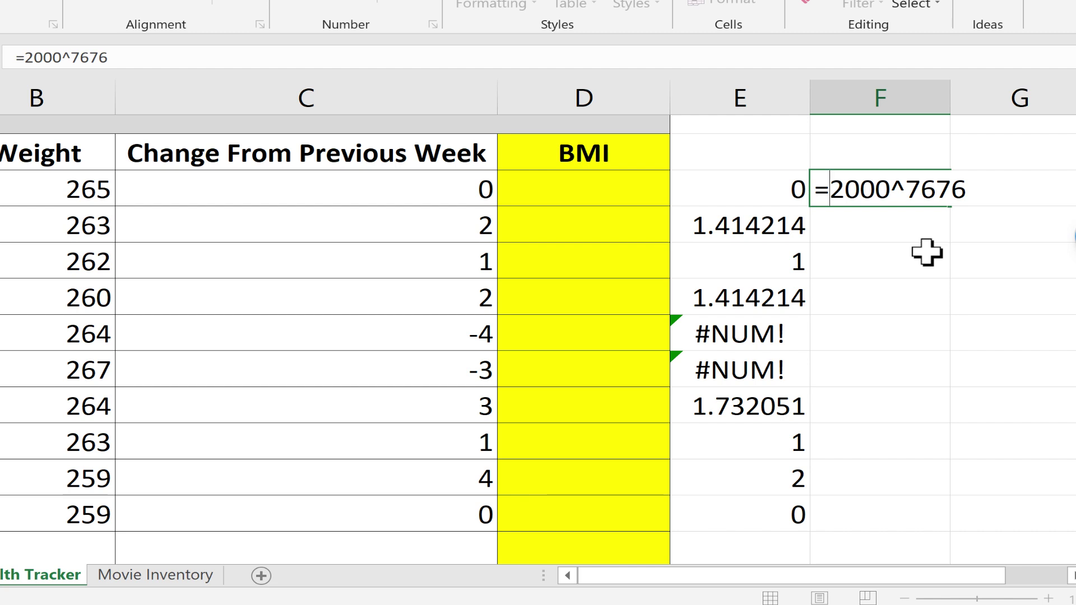
{"action": "type", "text": "-"}
{"action": "key", "text": "ctrl+Return"}
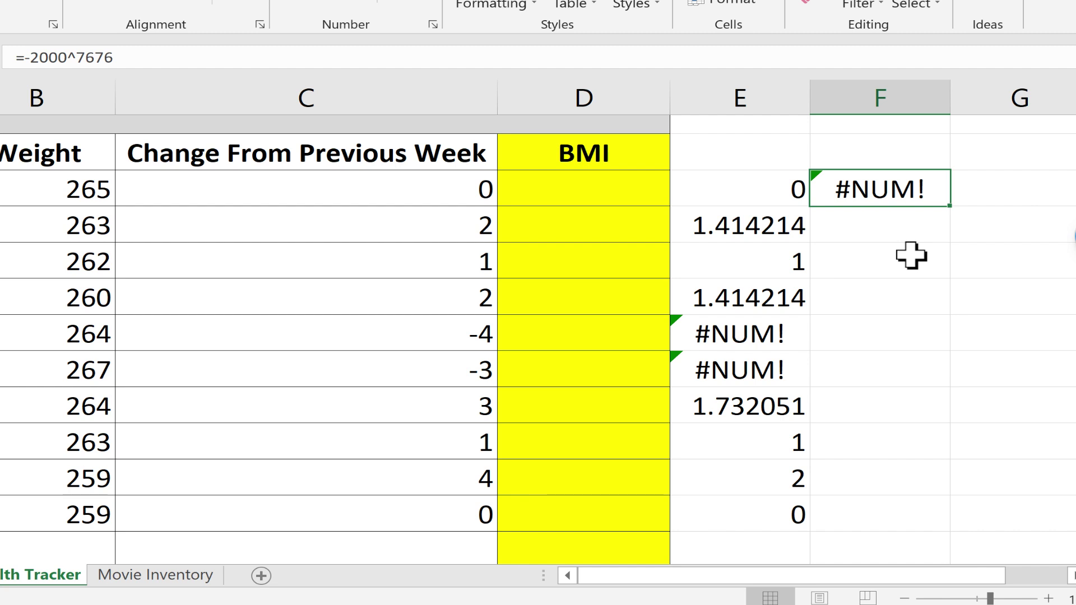
{"action": "left_click", "coordinate": [897, 196]}
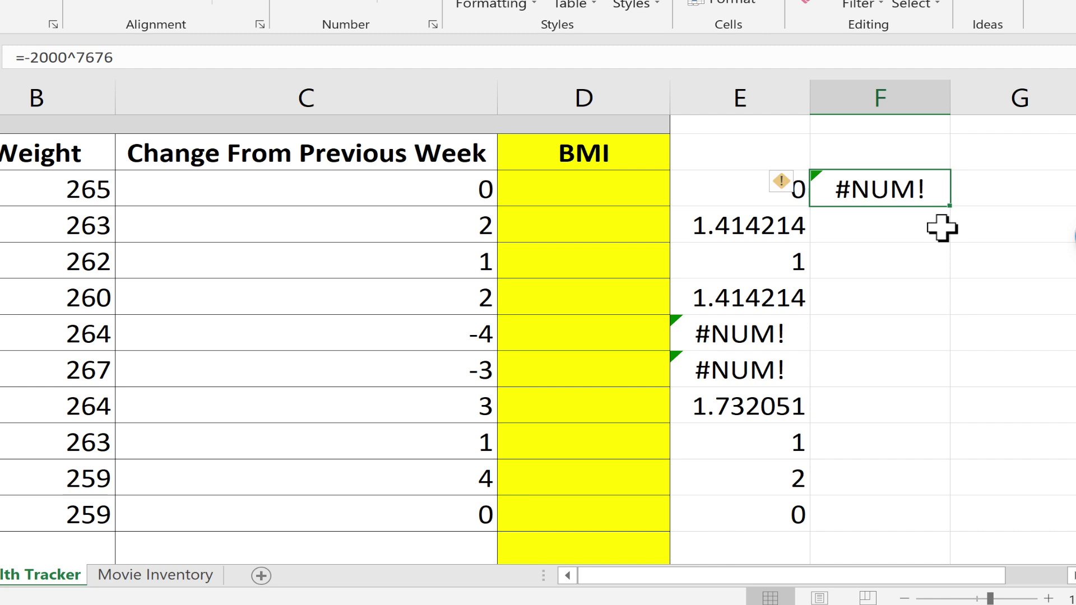
Step: Go to the Movie Inventory sheet, scroll to its last movie rows, and select empty cell D23
{"action": "left_click", "coordinate": [176, 580]}
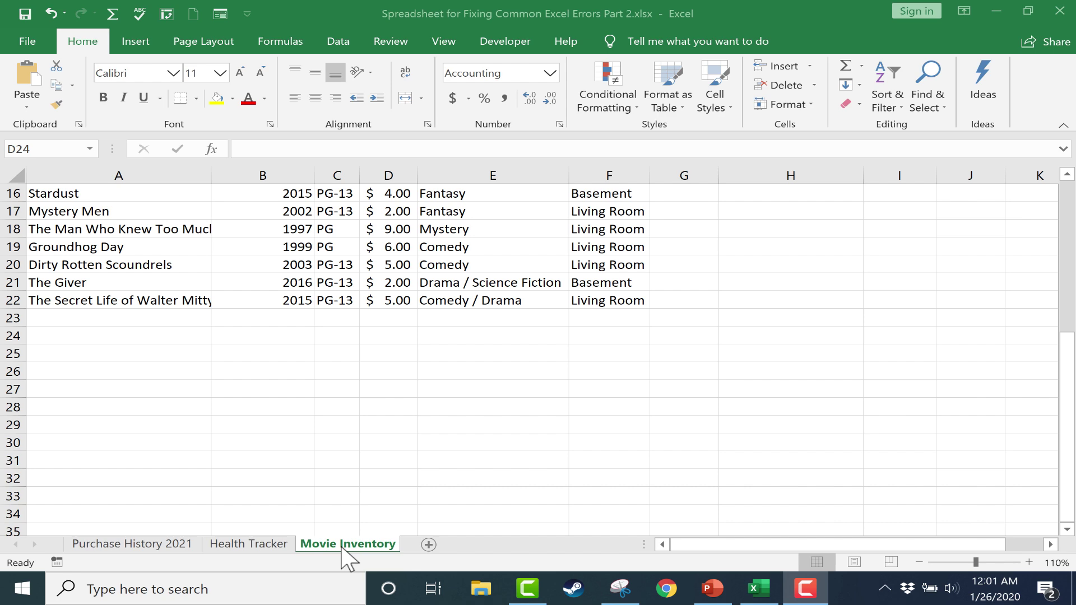
{"action": "scroll", "coordinate": [403, 428], "scroll_direction": "up", "scroll_amount": 5}
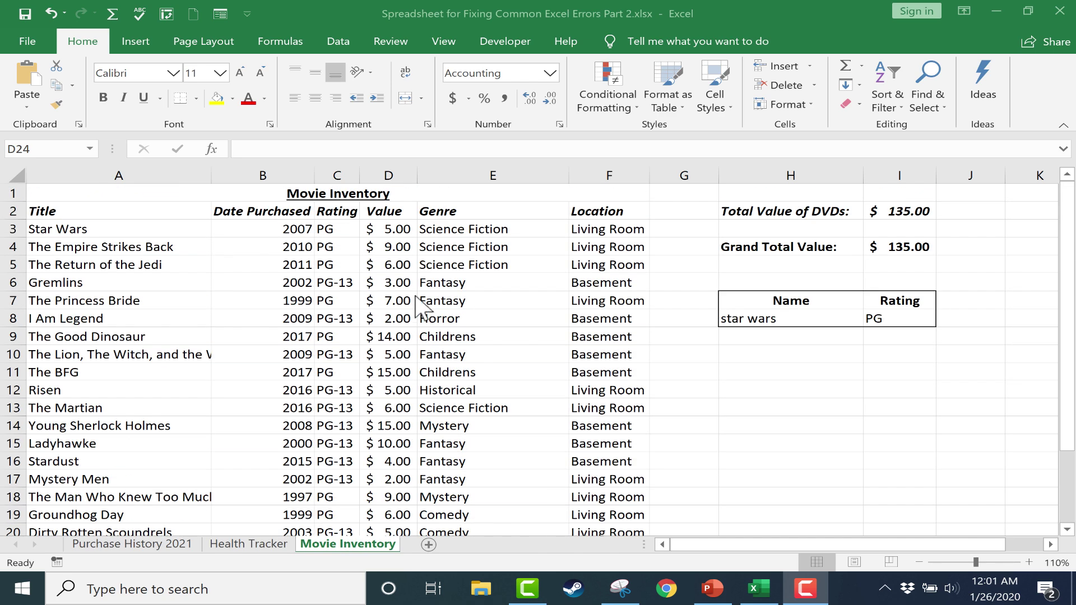
{"action": "scroll", "coordinate": [397, 249], "scroll_direction": "down", "scroll_amount": 1}
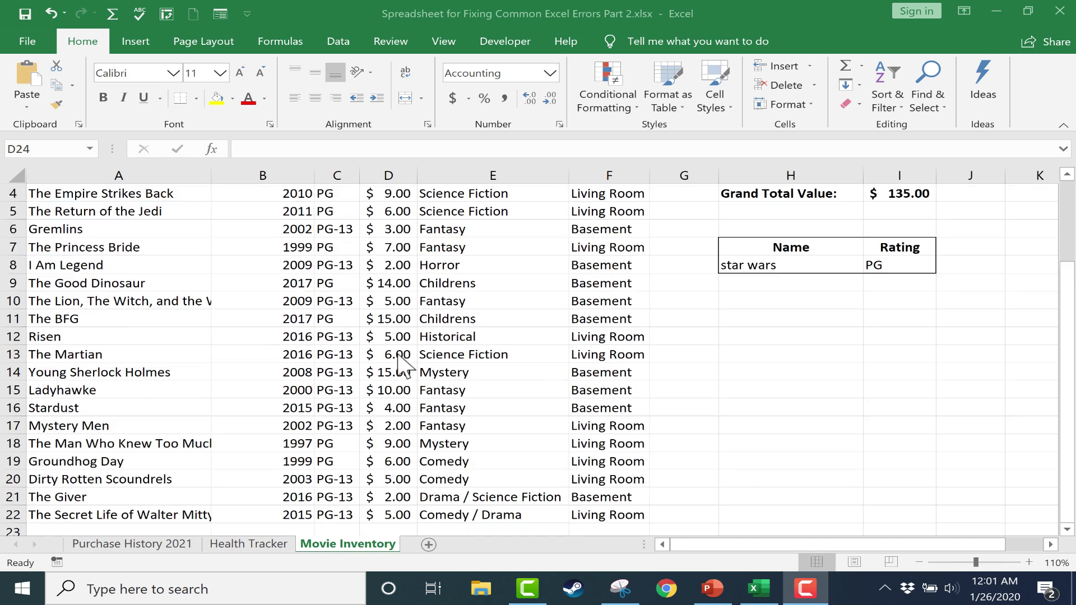
{"action": "scroll", "coordinate": [399, 364], "scroll_direction": "up", "scroll_amount": 1}
{"action": "scroll", "coordinate": [412, 438], "scroll_direction": "down", "scroll_amount": 2}
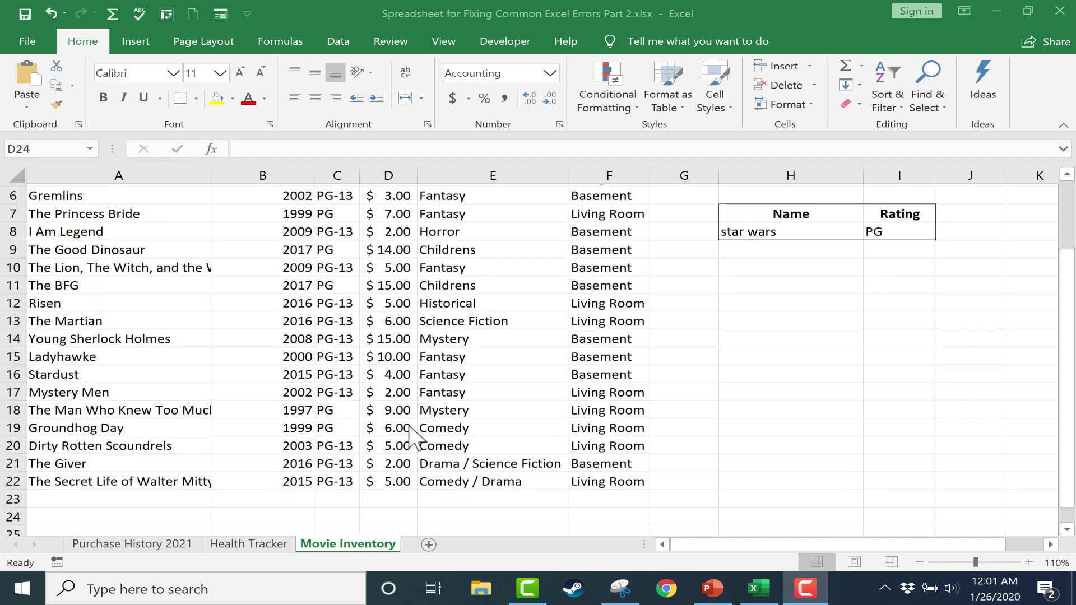
{"action": "scroll", "coordinate": [411, 433], "scroll_direction": "down", "scroll_amount": 2}
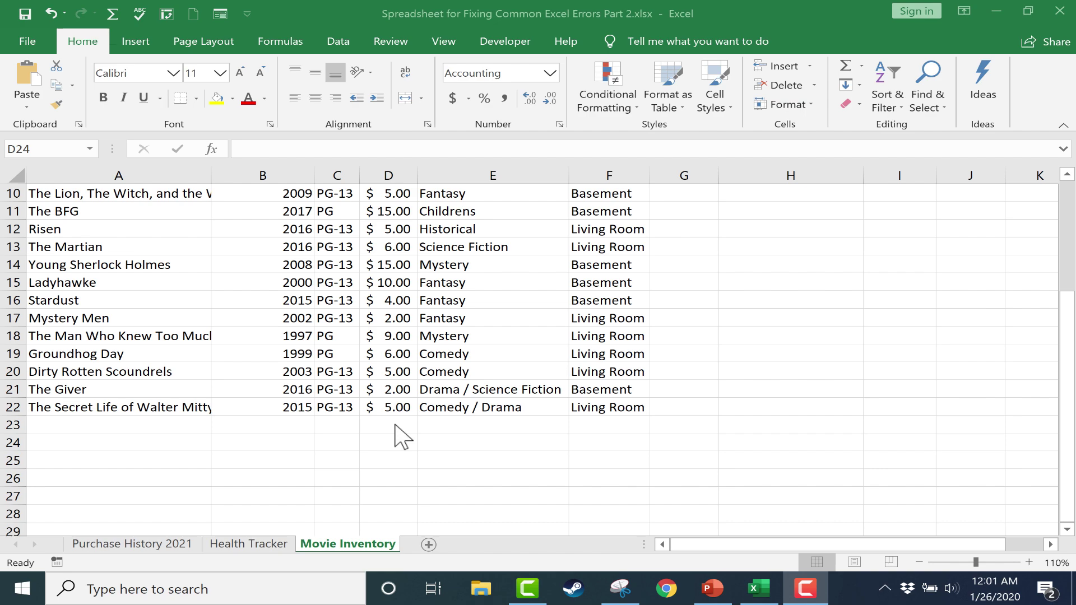
{"action": "left_click", "coordinate": [395, 425]}
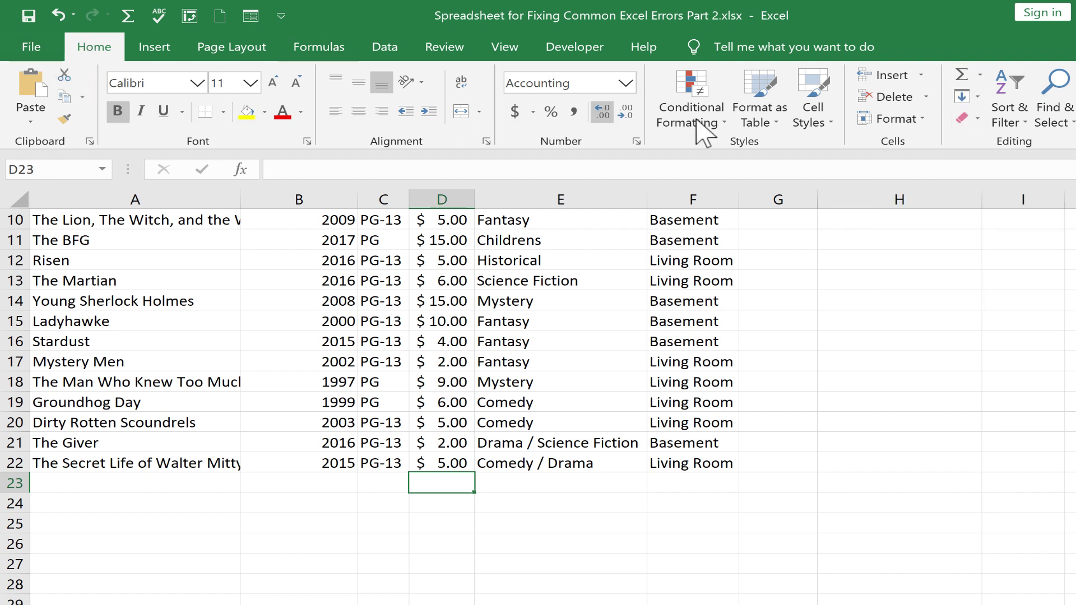
Step: AutoSum the Value column into D23 as =SUM(D3:D22), which displays ###### for now
{"action": "left_click", "coordinate": [962, 75]}
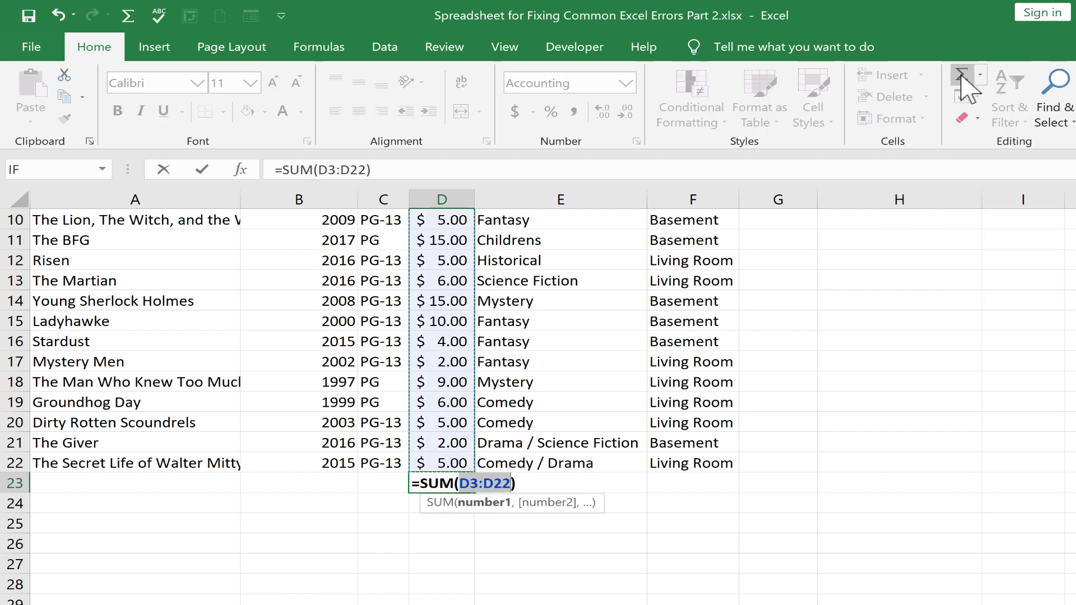
{"action": "key", "text": "Return"}
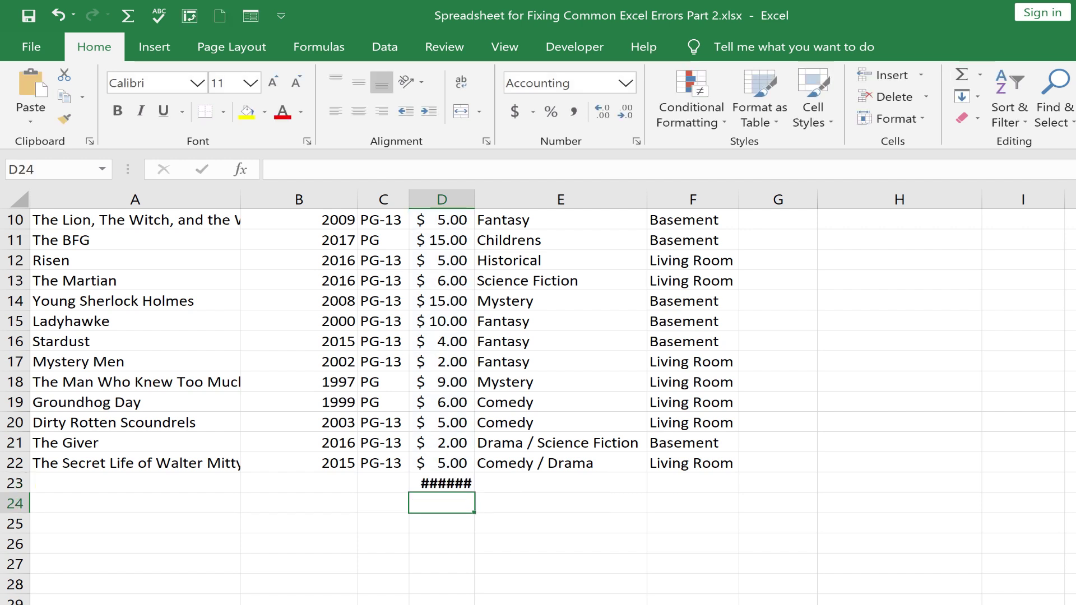
{"action": "scroll", "coordinate": [538, 396], "scroll_direction": "up", "scroll_amount": 3}
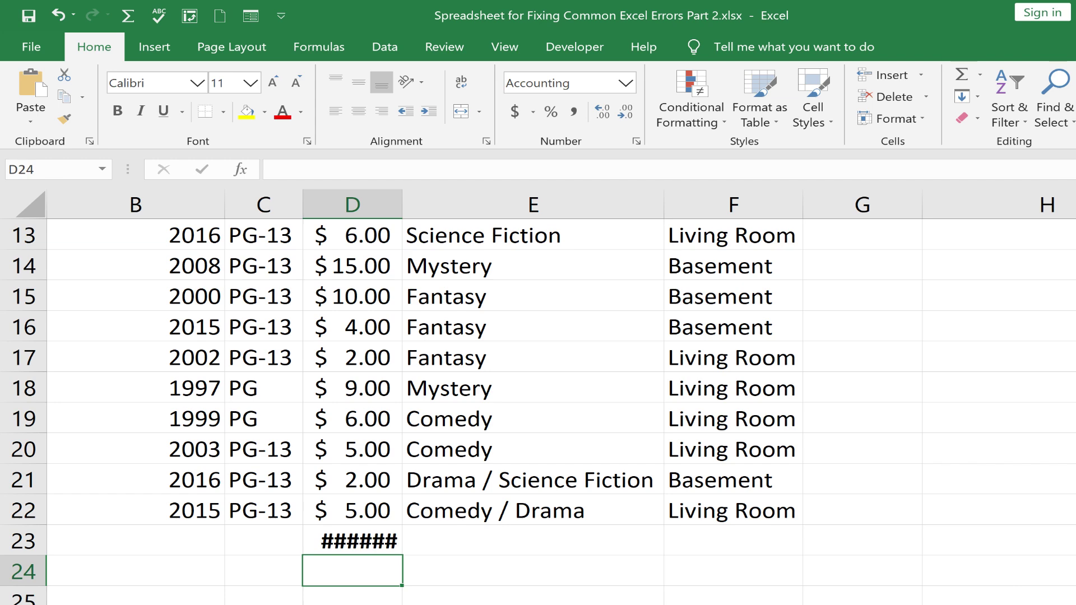
{"action": "scroll", "coordinate": [538, 393], "scroll_direction": "left", "scroll_amount": 1}
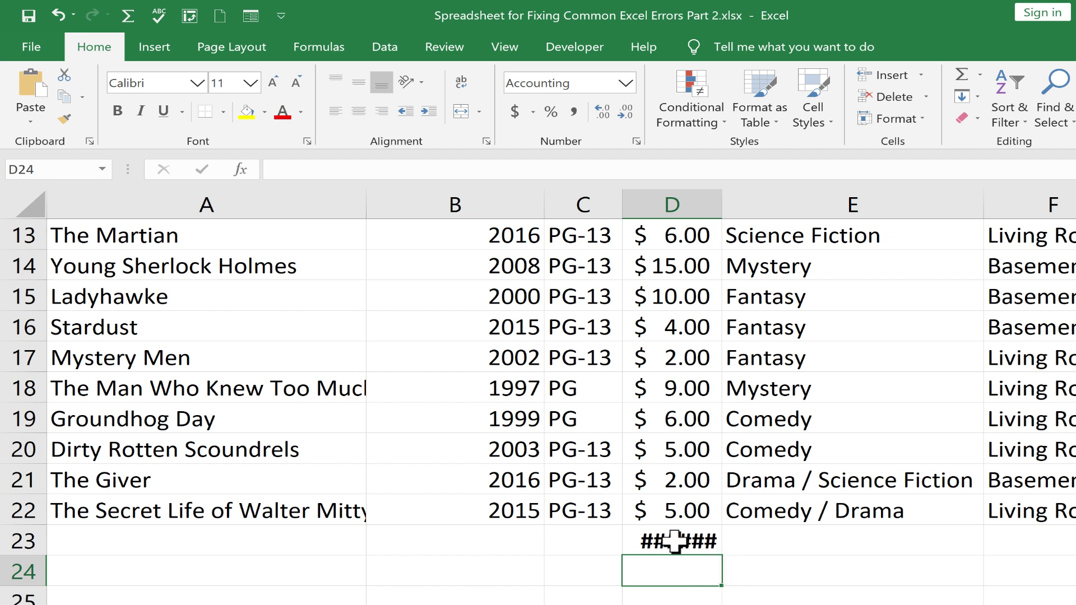
Step: Drag column D's width back and forth, leaving it narrow so D14, D15 and D23 show #####
{"action": "mouse_move", "coordinate": [679, 541]}
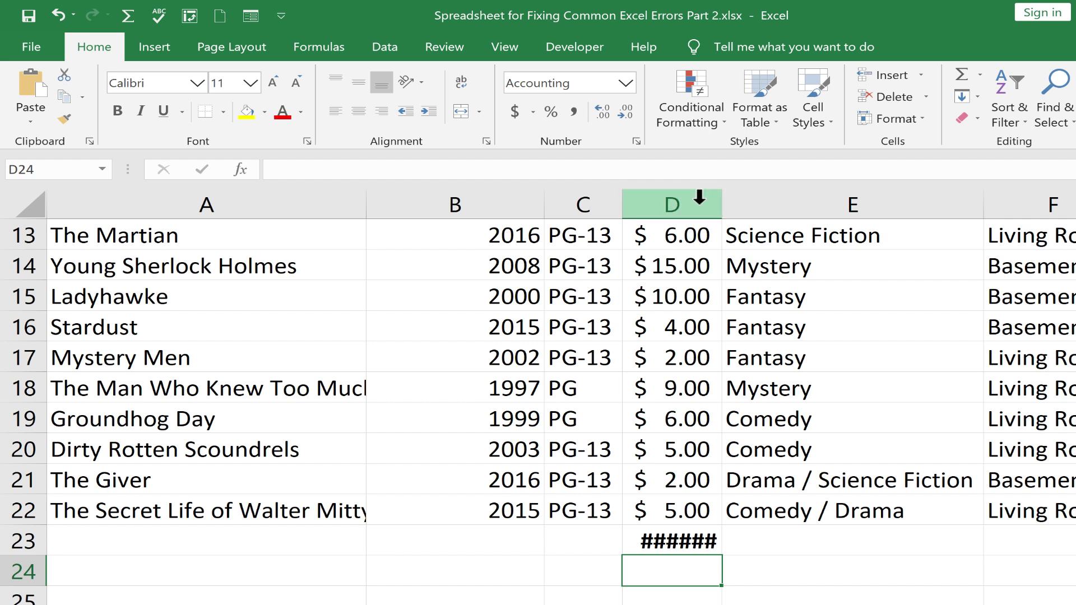
{"action": "left_click_drag", "start_coordinate": [722, 206], "coordinate": [677, 216]}
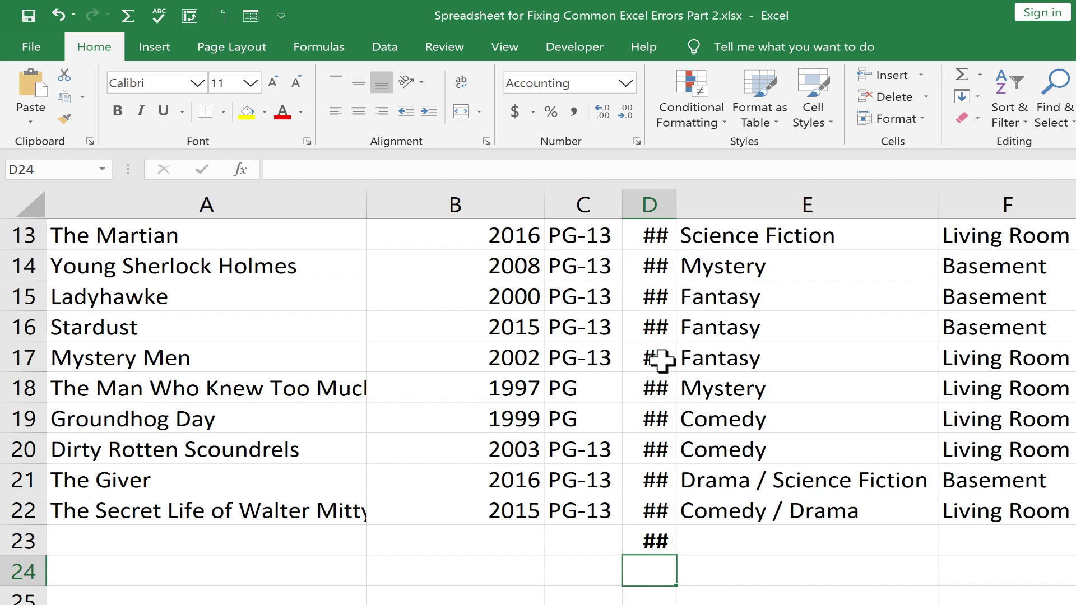
{"action": "left_click_drag", "start_coordinate": [677, 207], "coordinate": [702, 207]}
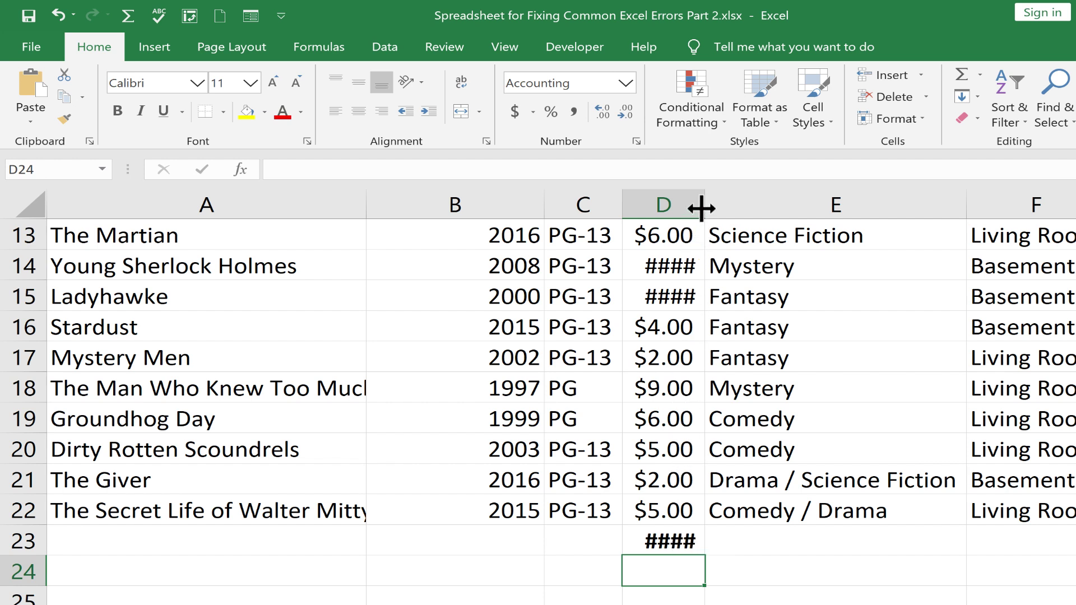
{"action": "left_click_drag", "start_coordinate": [702, 204], "coordinate": [757, 205]}
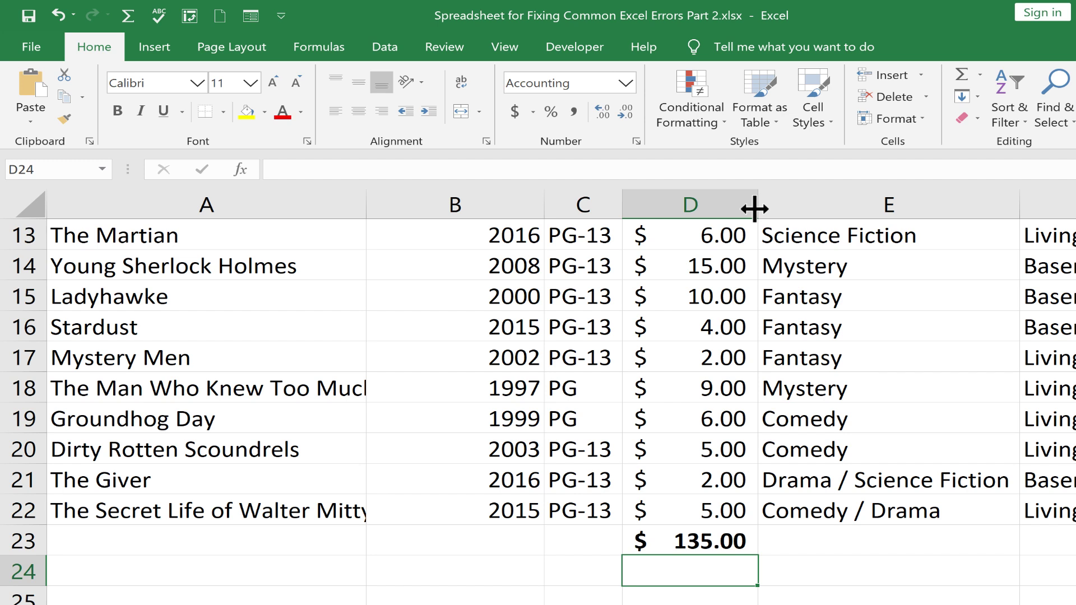
{"action": "left_click_drag", "start_coordinate": [753, 208], "coordinate": [705, 209]}
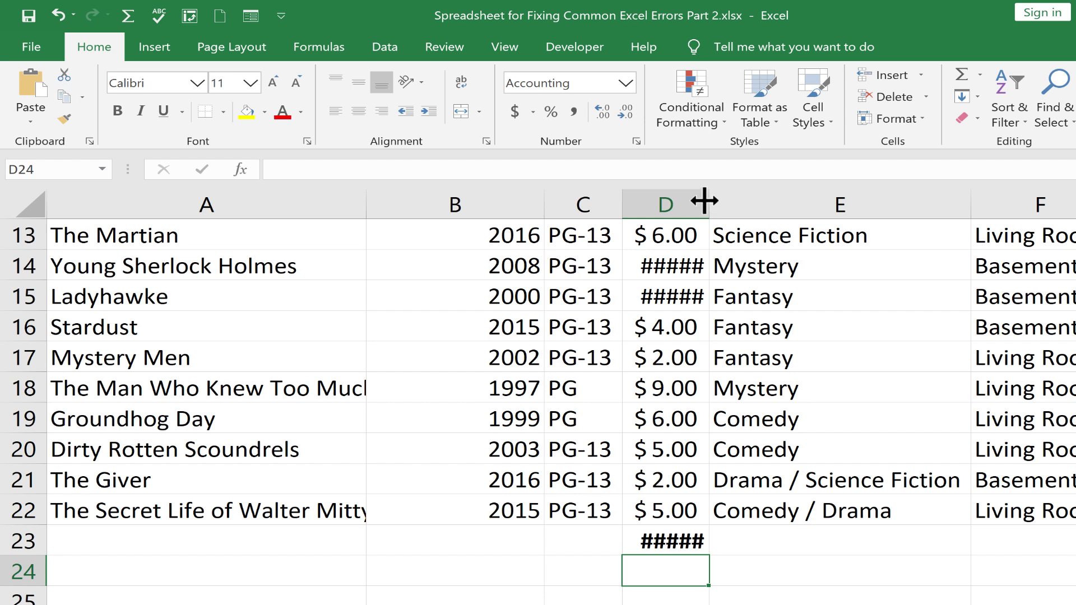
Step: AutoFit column D so every value and the $135.00 total in D23 display in full
{"action": "double_click", "coordinate": [708, 202]}
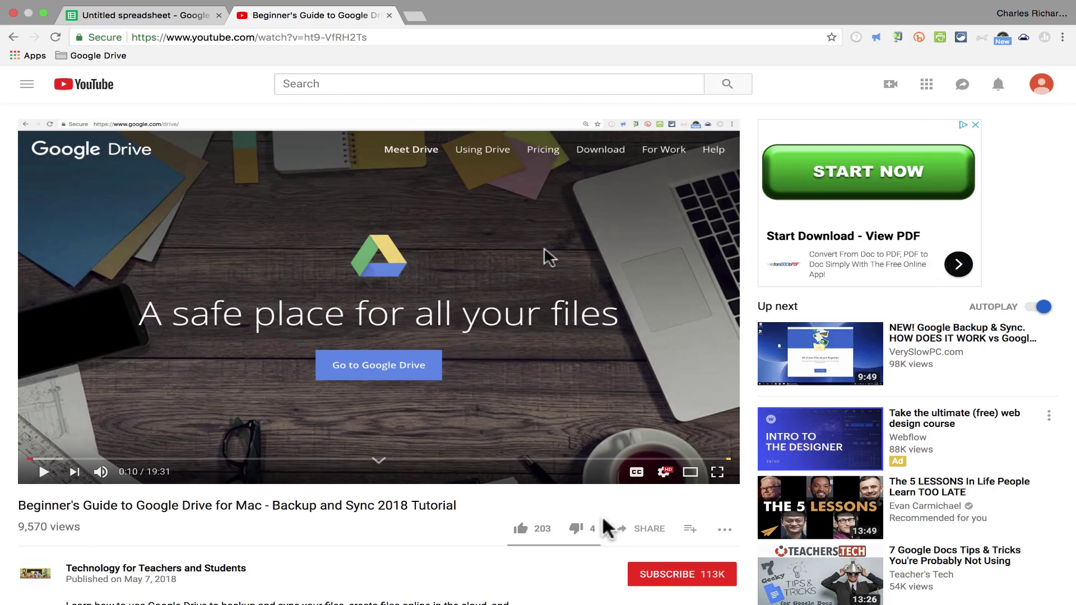
Step: Subscribe to the Technology for Teachers and Students channel and scroll down to the recommended channels
{"action": "left_click", "coordinate": [651, 577]}
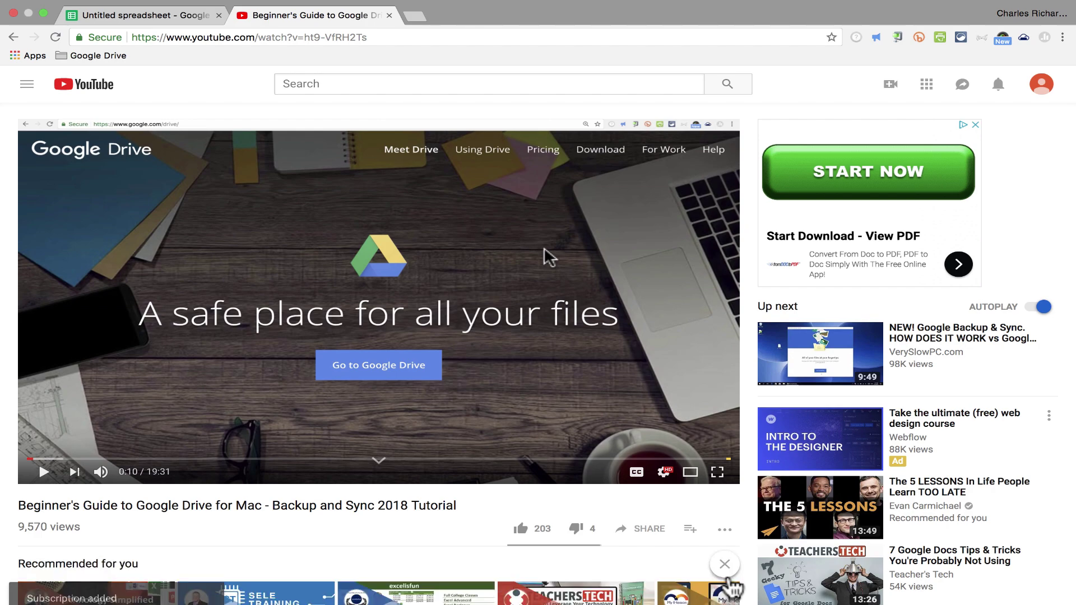
{"action": "scroll", "coordinate": [546, 257], "scroll_direction": "down", "scroll_amount": 5}
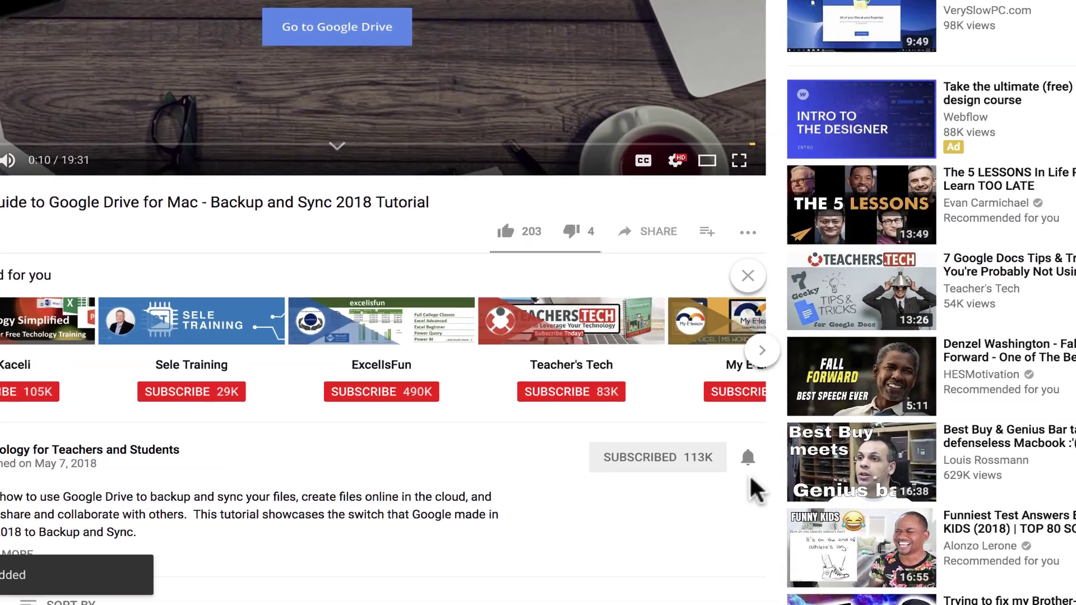